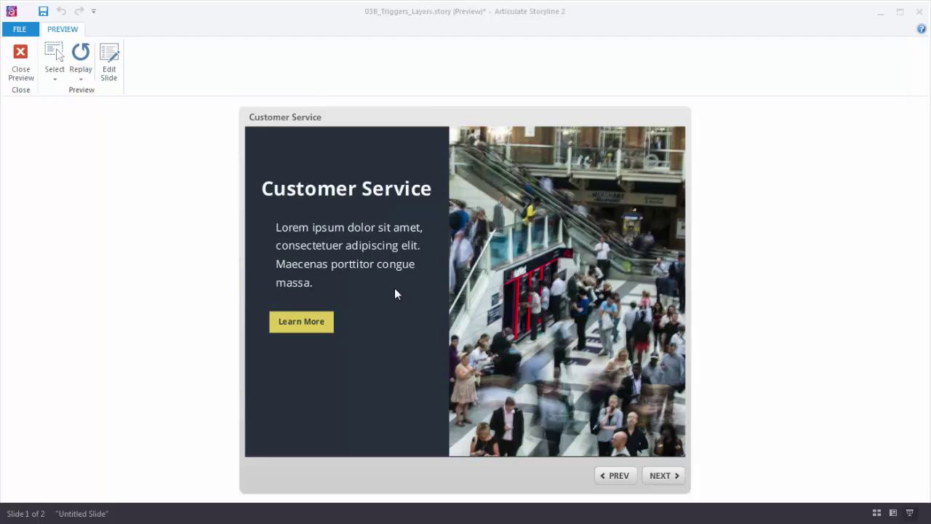
Test the finished example in the preview by opening and closing its Learn More video layer, and return to editing.
click(301, 332)
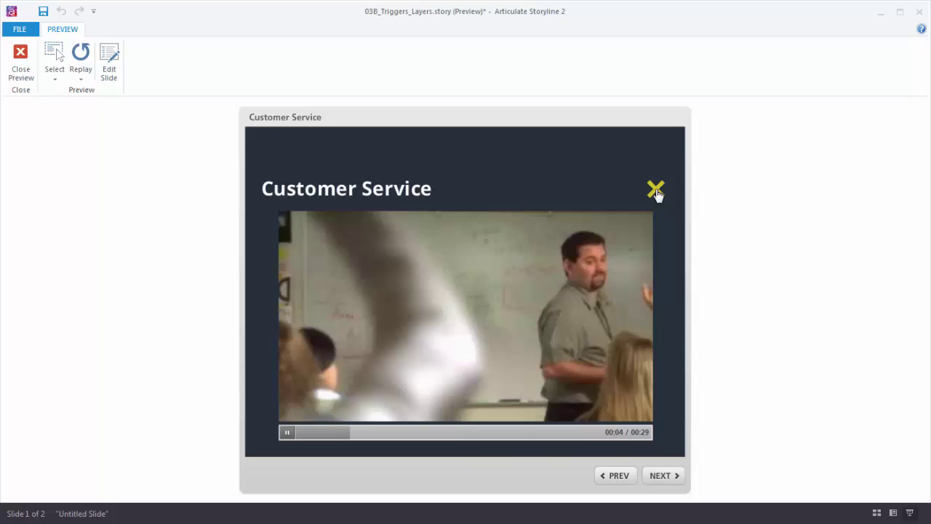
click(656, 190)
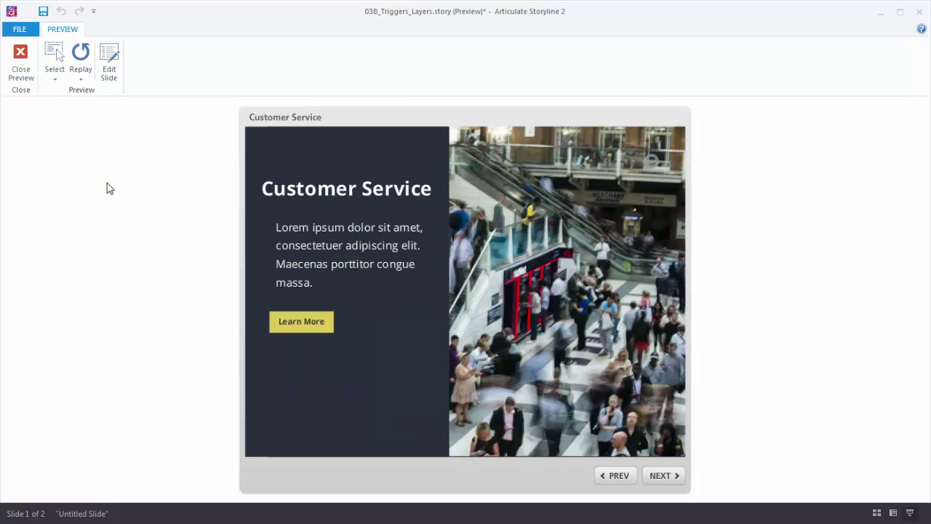
click(21, 77)
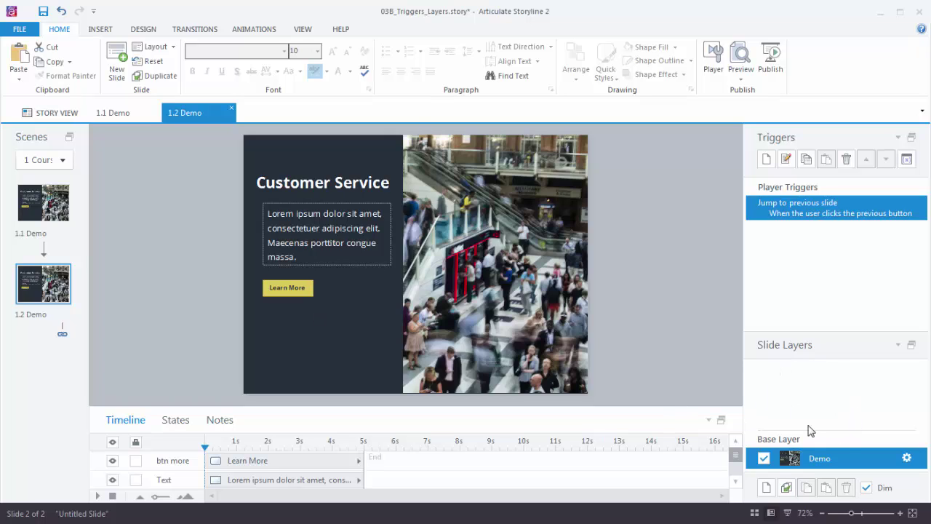
Add a new slide layer to slide 1.2 and name it Video.
click(768, 487)
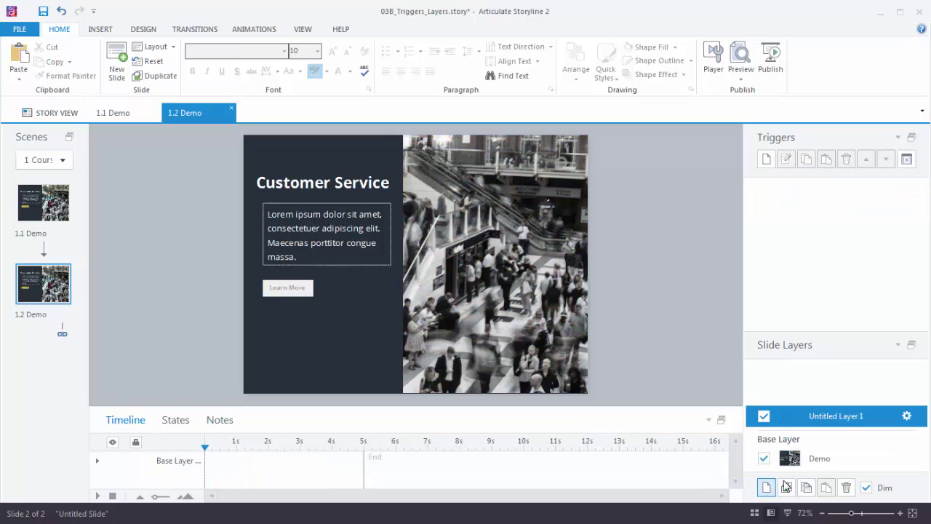
double_click(833, 419)
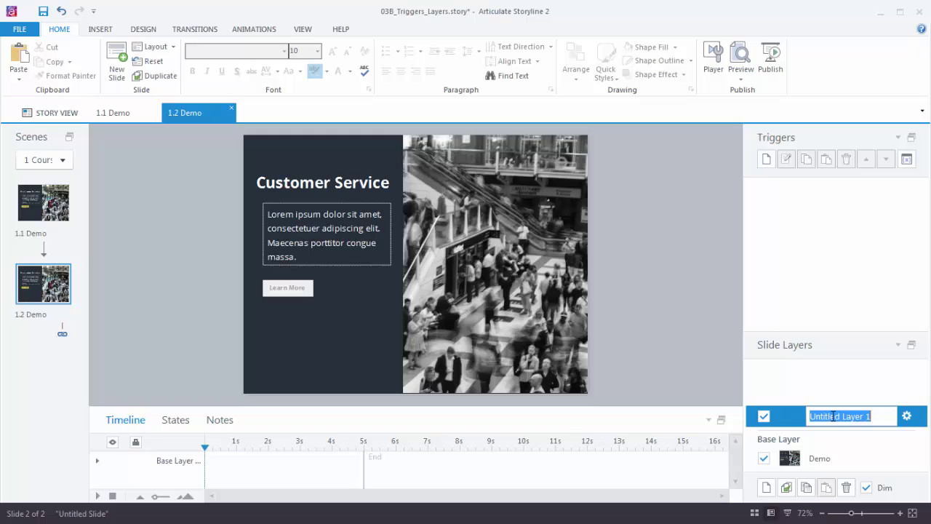
text(Video)
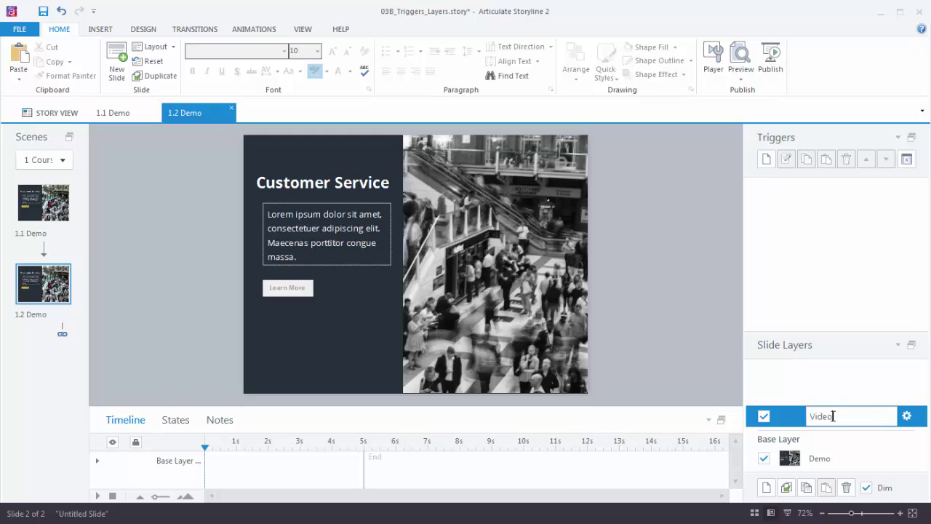
click(679, 350)
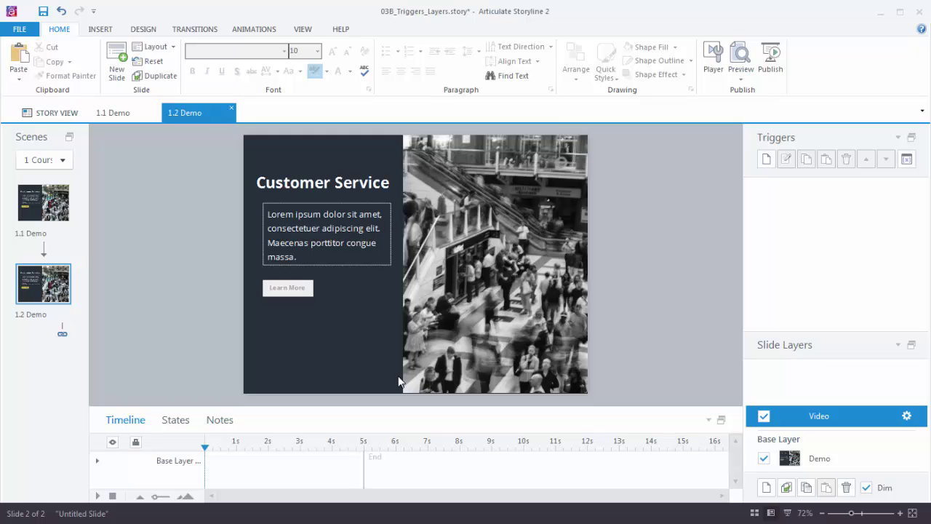
Insert the CSR Fundamentals Class video from file onto the Video layer.
click(102, 30)
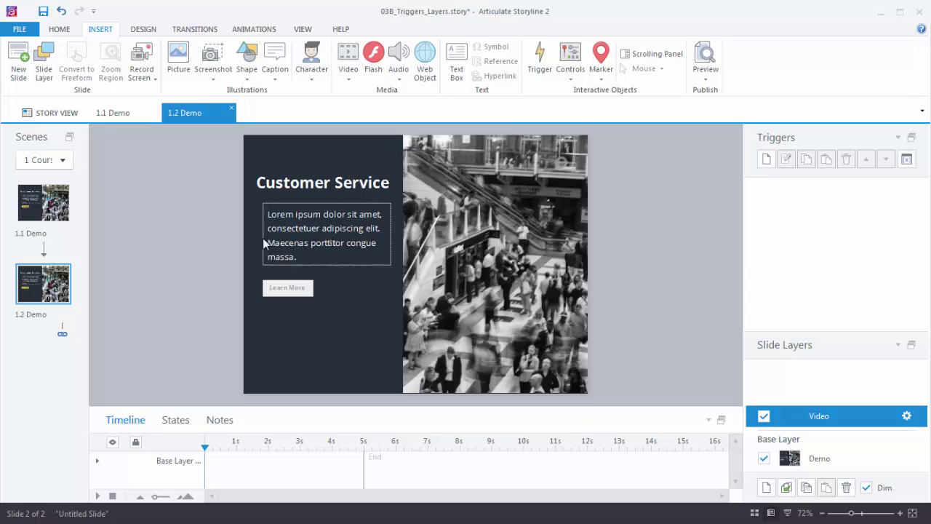
click(349, 85)
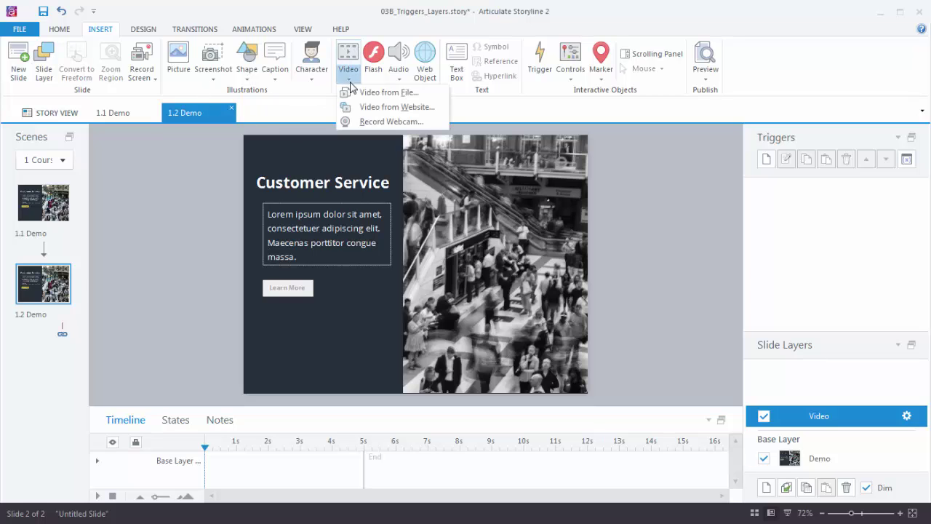
click(373, 93)
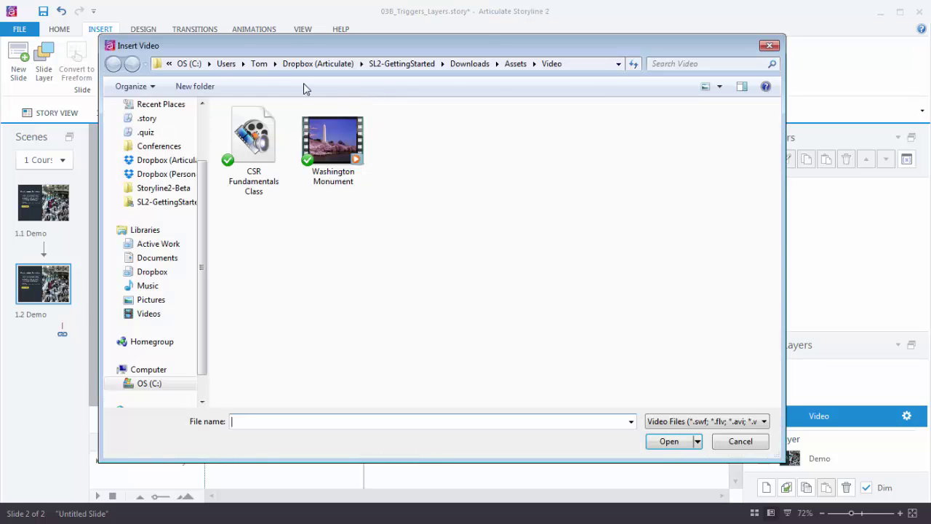
click(266, 148)
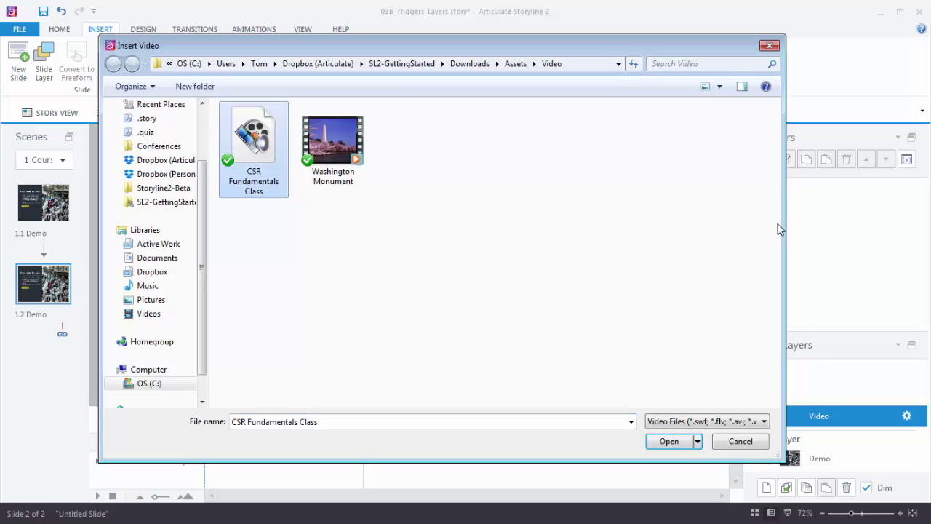
click(677, 445)
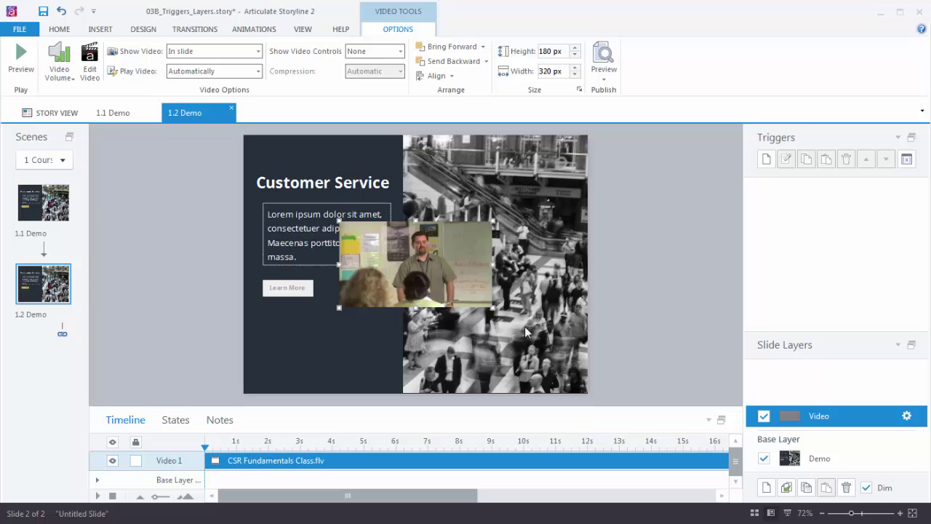
Enlarge the video to about 569 by 320 px and position it below the Customer Service title.
drag(451, 268, 322, 235)
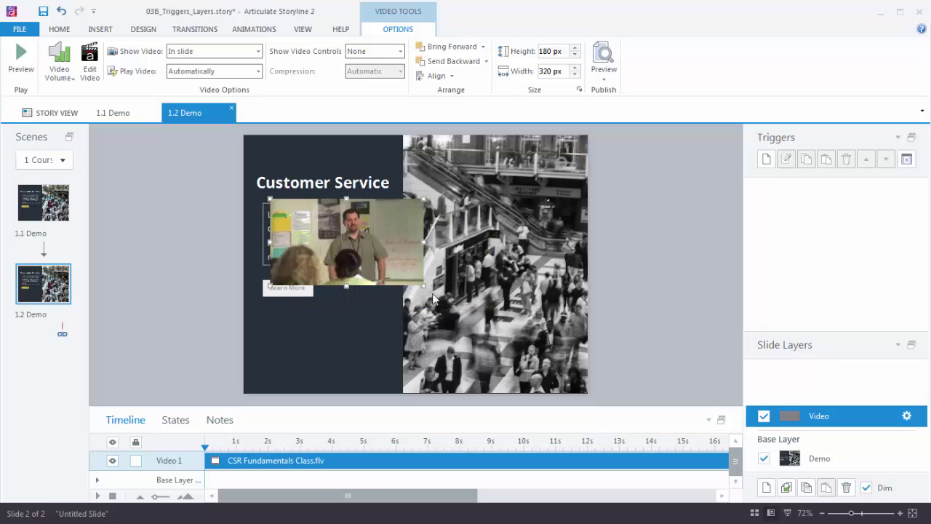
drag(425, 287, 542, 354)
drag(434, 306, 449, 308)
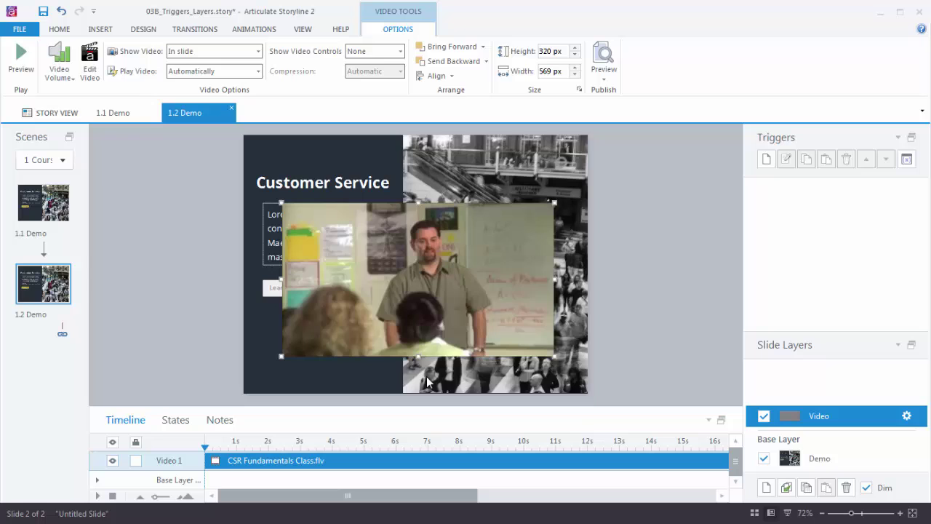
Add a base layer trigger that shows the Video layer when the user clicks the btn more object.
click(836, 459)
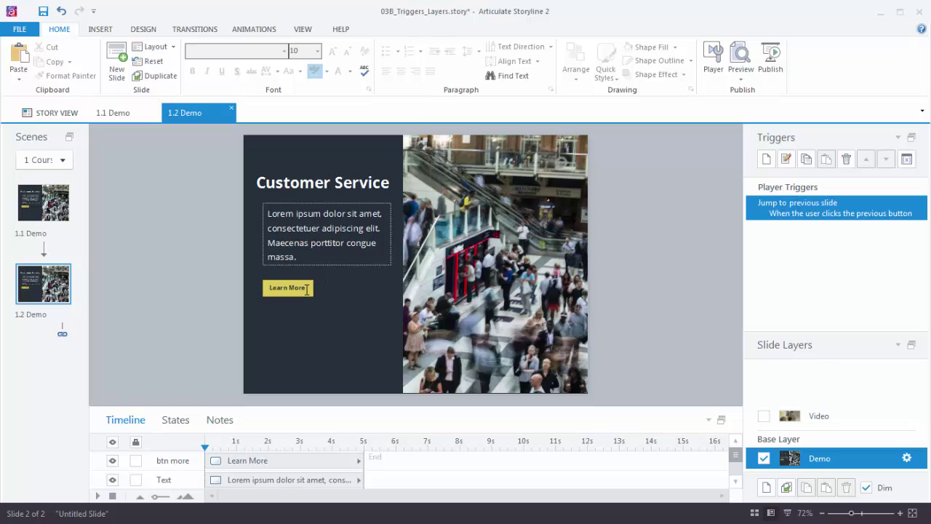
click(766, 159)
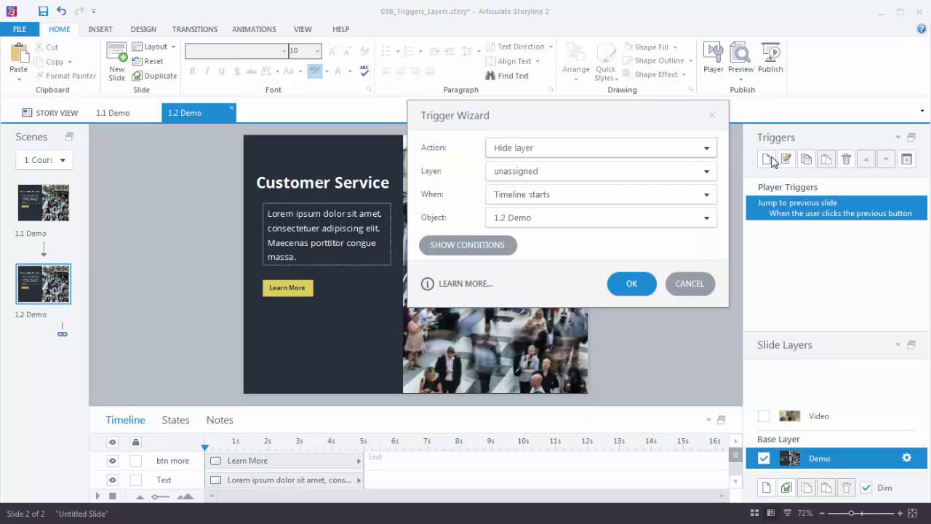
click(524, 150)
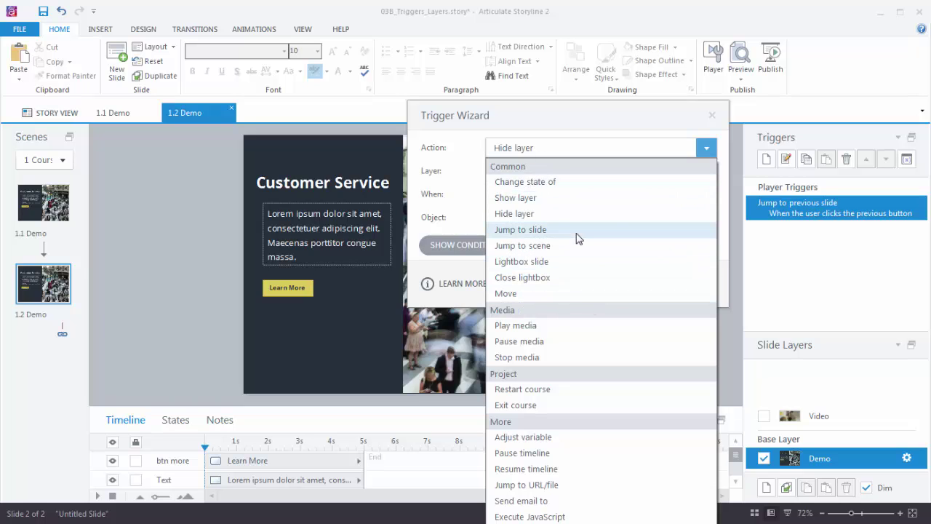
click(562, 198)
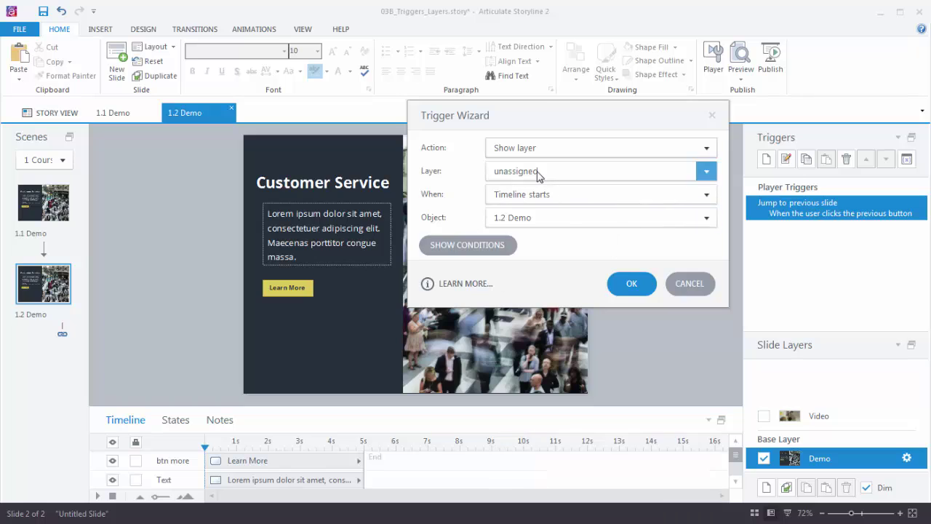
click(705, 172)
click(509, 206)
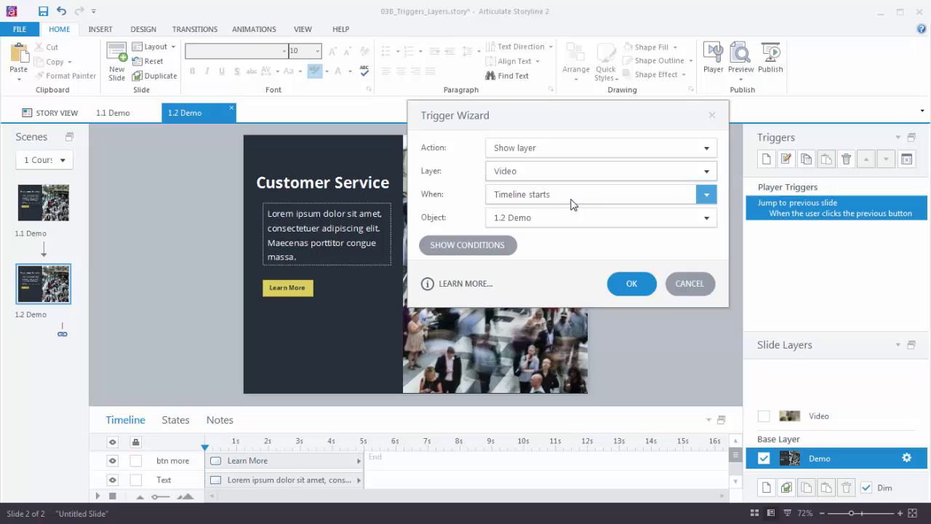
click(669, 202)
click(508, 228)
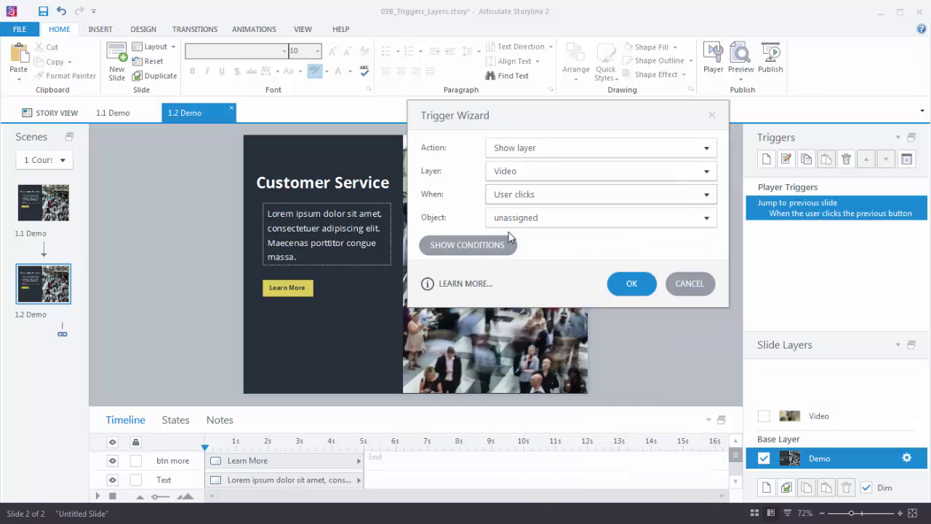
click(533, 217)
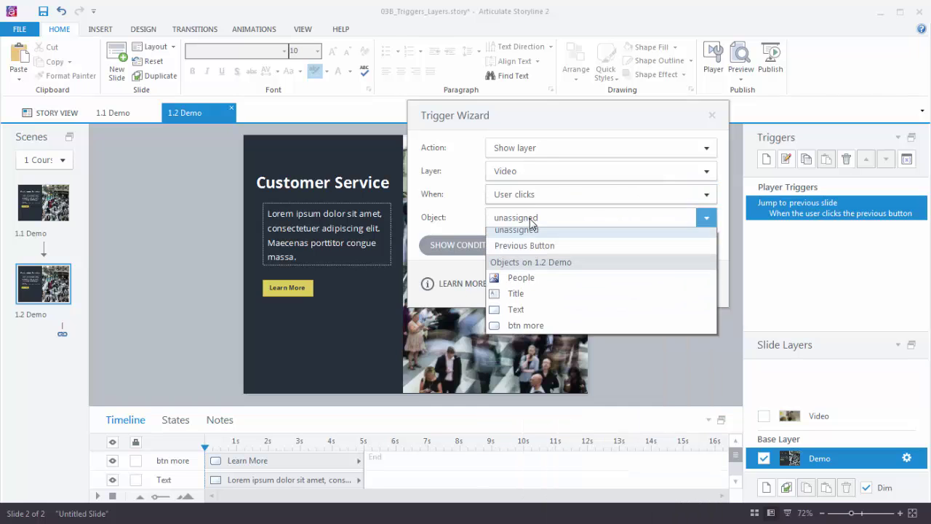
click(521, 332)
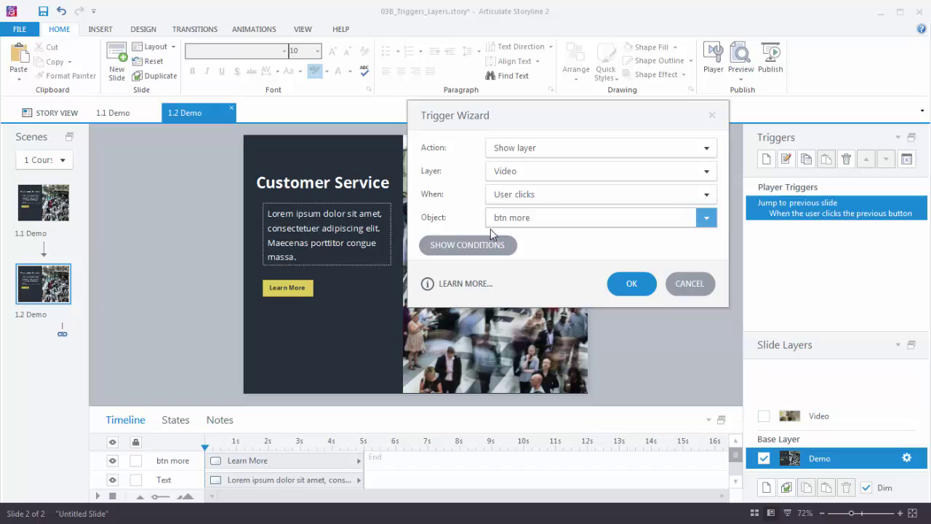
click(630, 287)
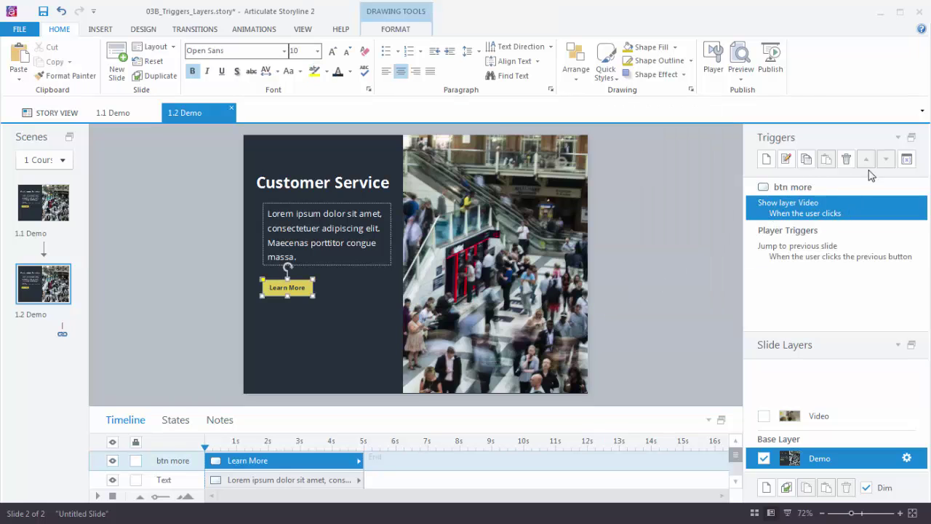
Preview the slide, test that Learn More opens the video layer, and return to editing.
click(740, 81)
click(766, 92)
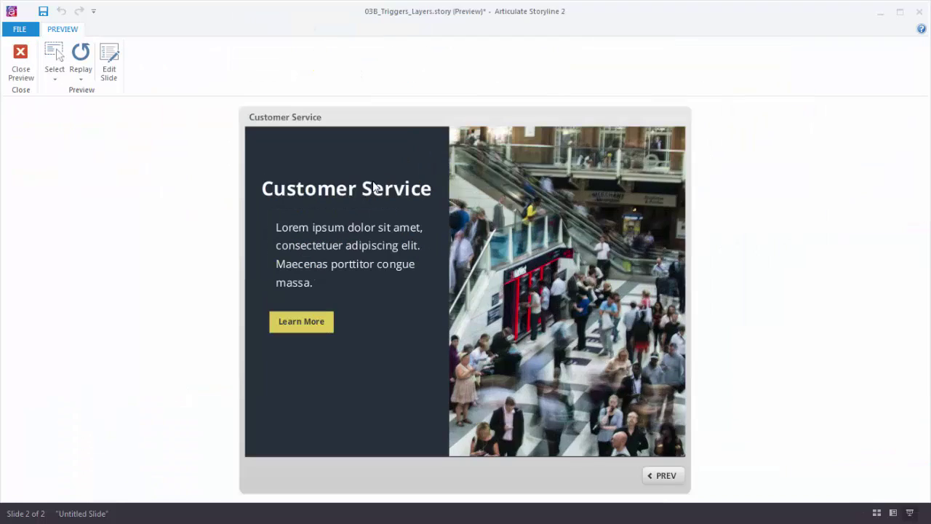
click(314, 331)
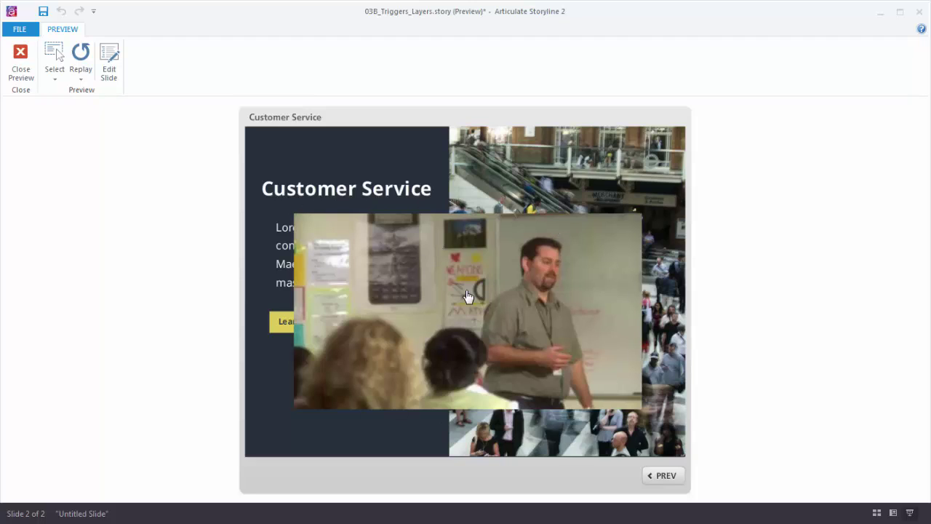
click(21, 64)
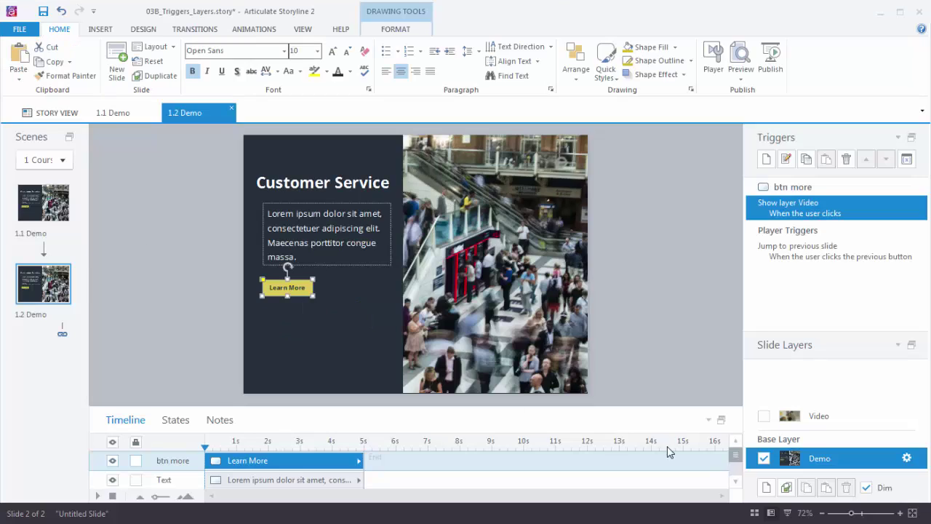
Set the Video layer's video to show its controls below the video and to play when clicked.
click(847, 423)
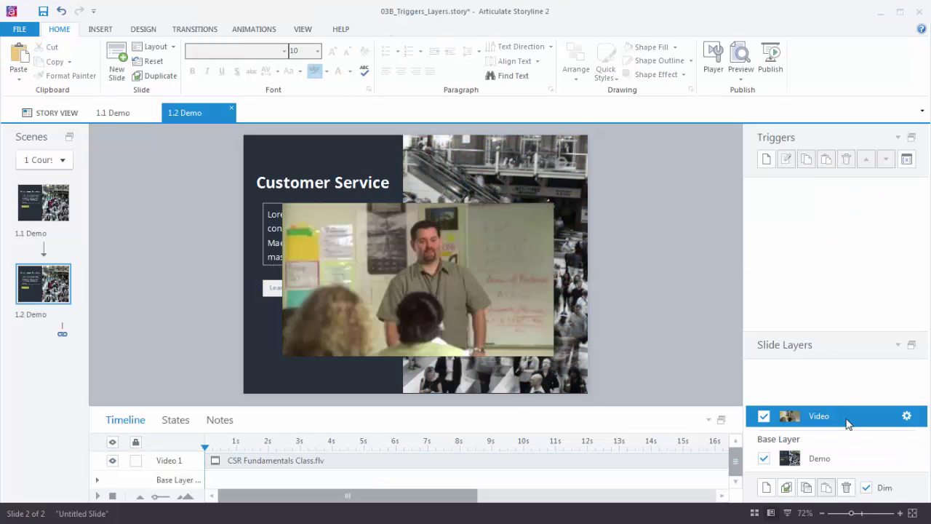
click(473, 263)
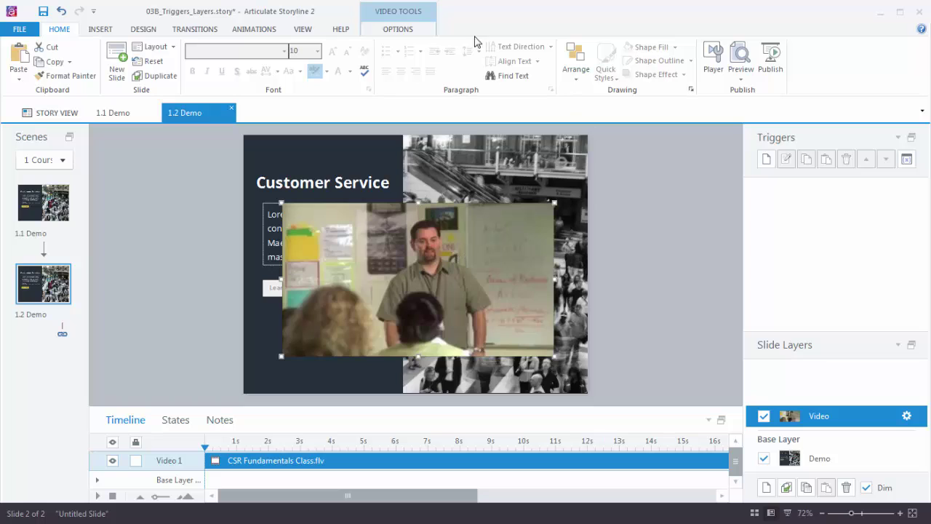
click(399, 29)
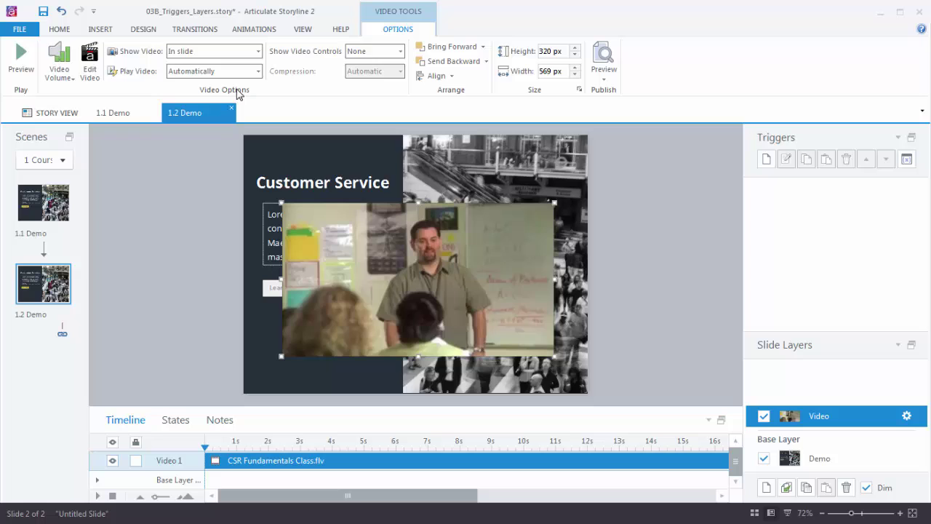
click(400, 53)
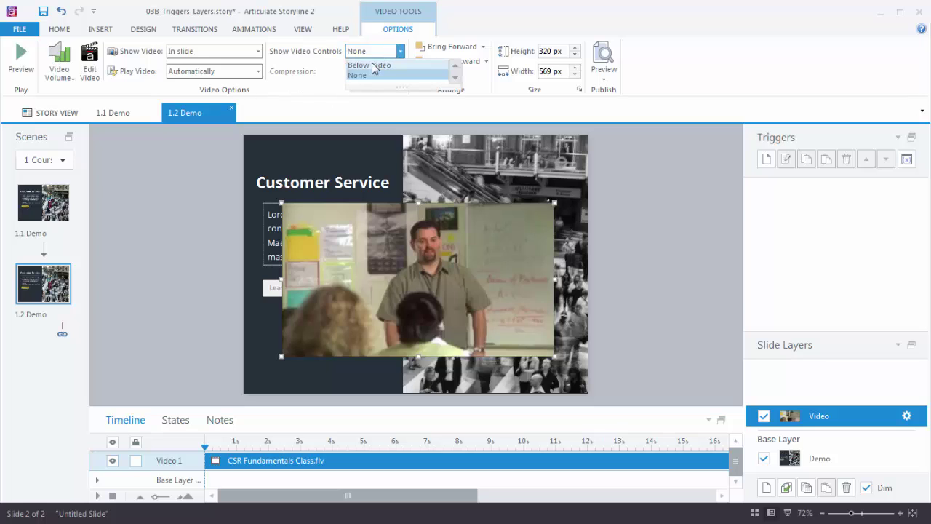
click(368, 65)
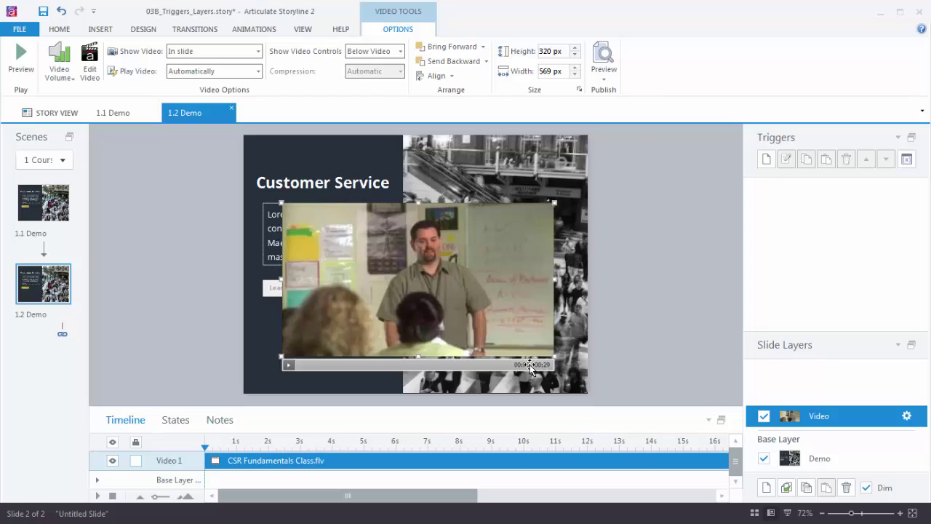
click(258, 71)
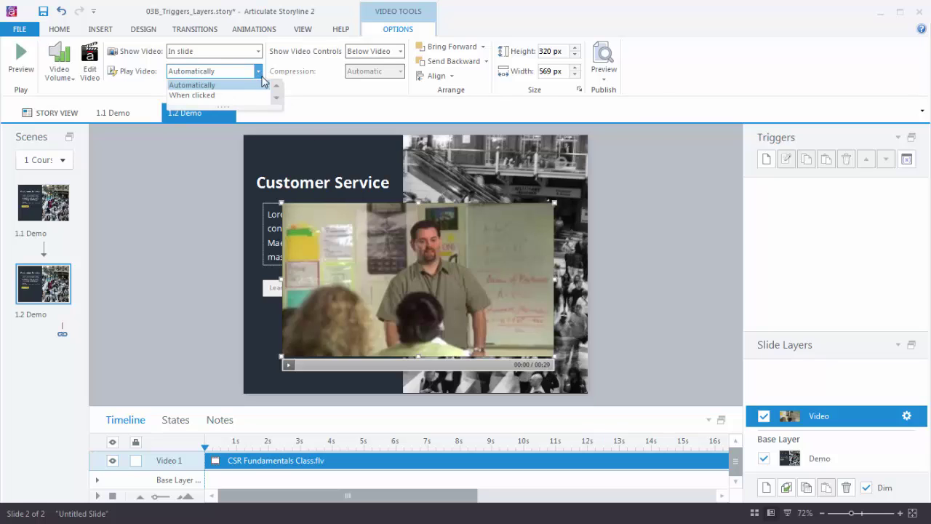
click(207, 96)
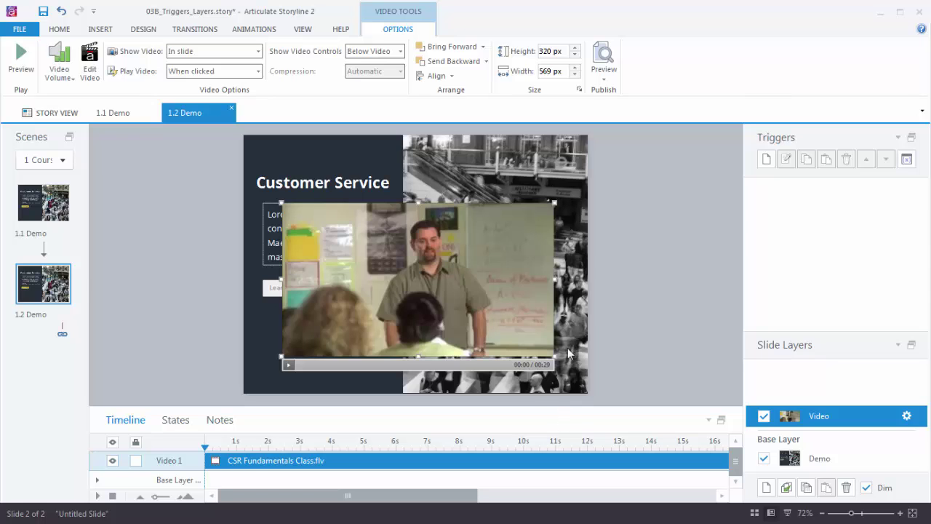
Hide the base layer's btn more, Text and People objects on the Video layer, using an enlarged, expanded timeline.
drag(528, 407, 505, 287)
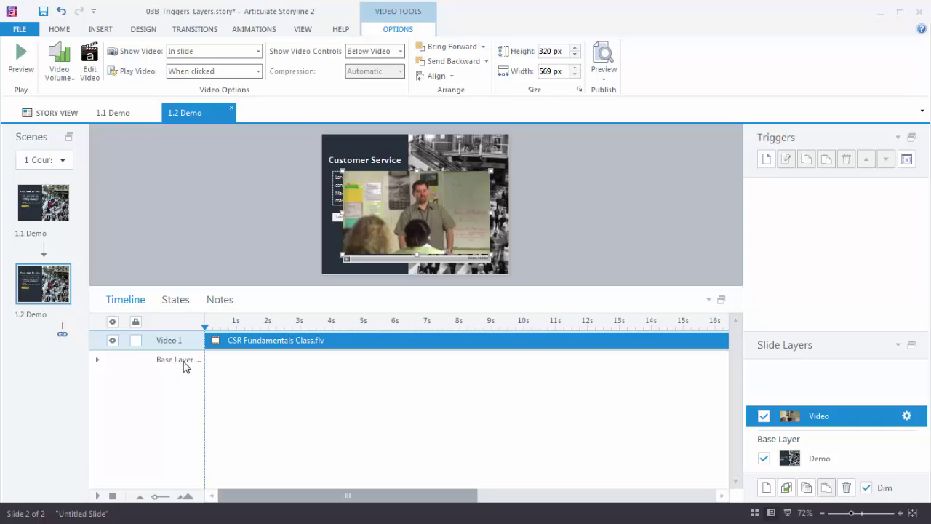
click(98, 359)
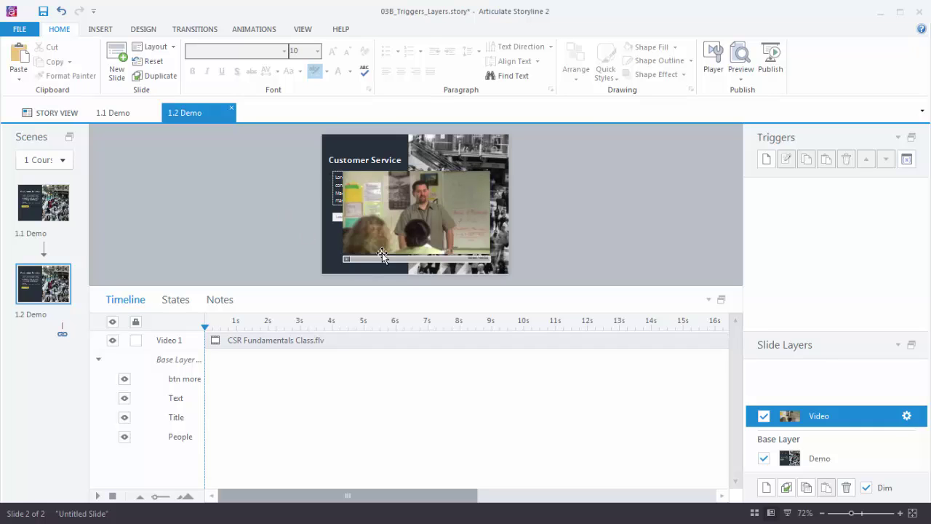
click(124, 380)
click(124, 398)
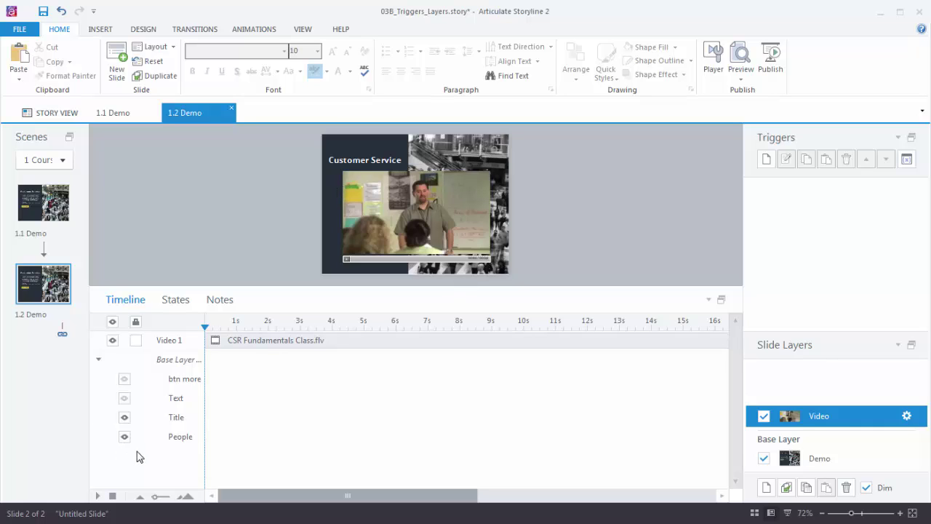
click(124, 436)
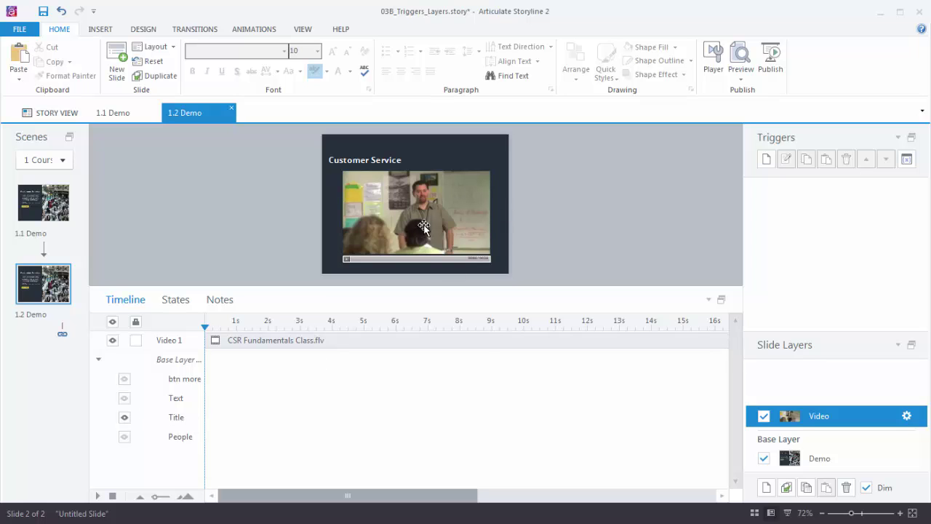
Preview this slide from the base layer, open the video with Learn More, play and pause it, and close the preview.
click(820, 458)
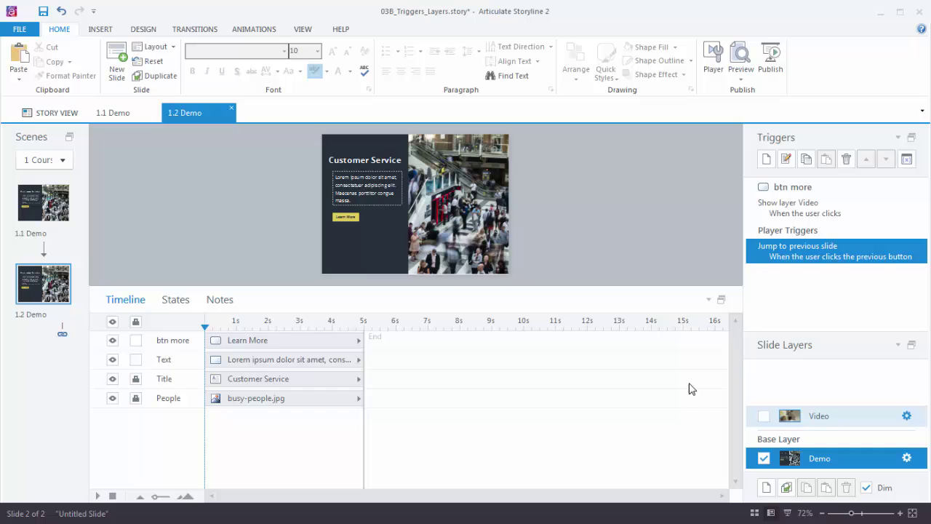
click(742, 75)
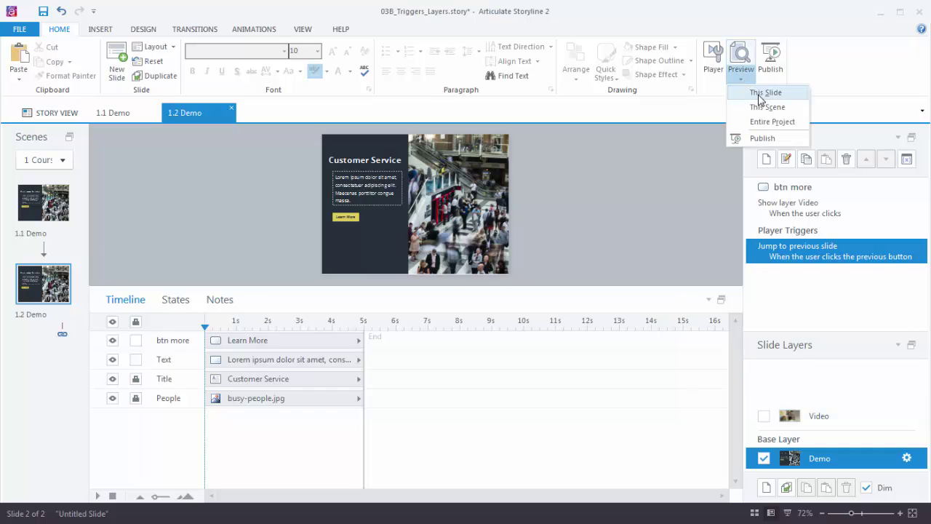
click(758, 96)
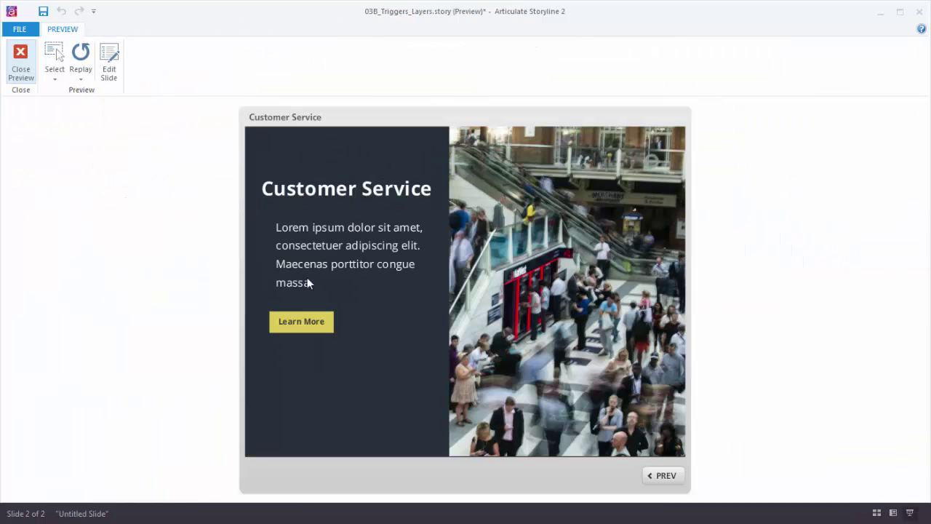
click(305, 329)
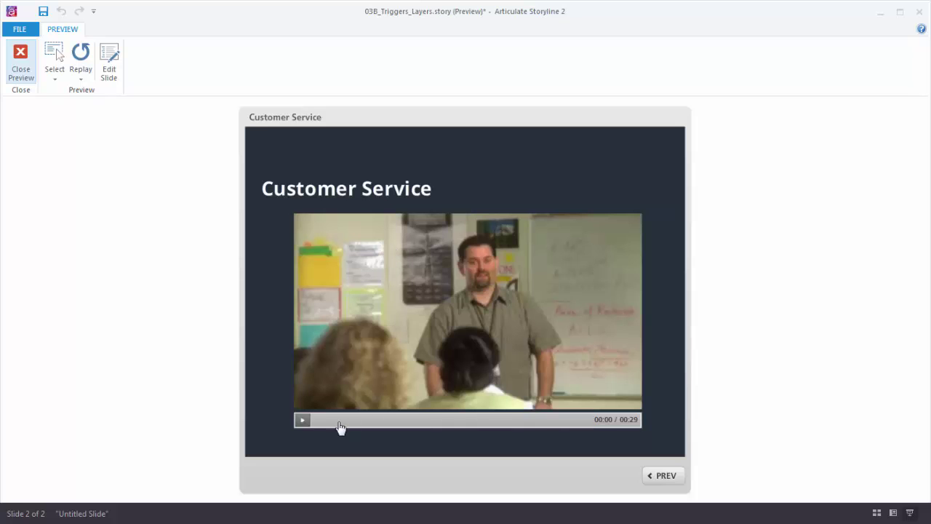
click(302, 421)
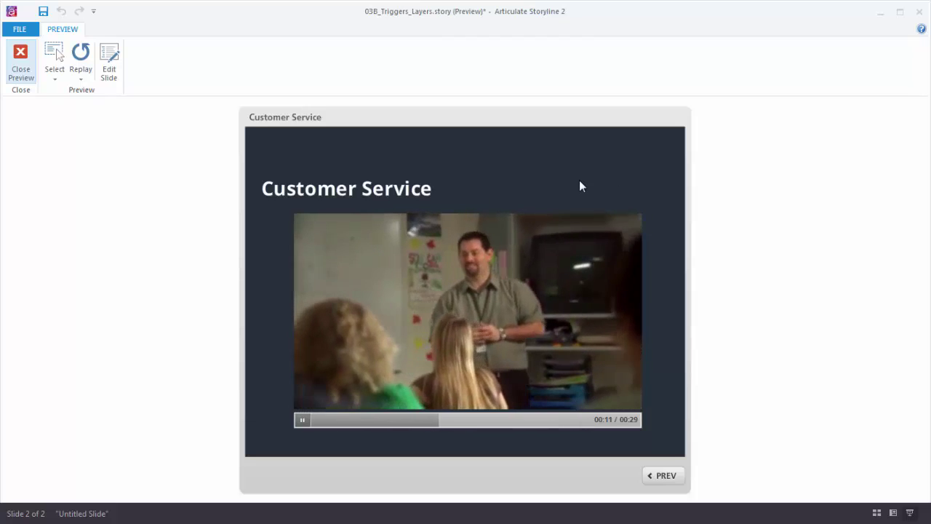
click(304, 420)
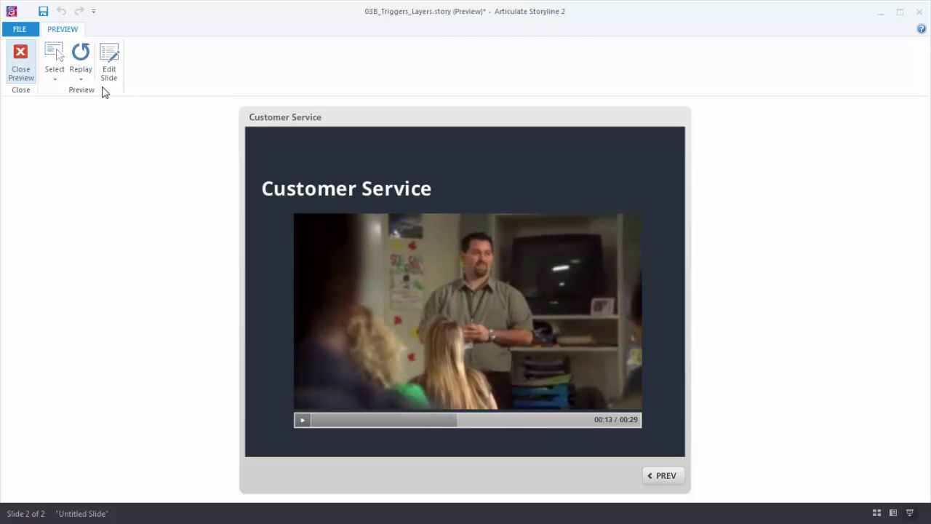
click(21, 60)
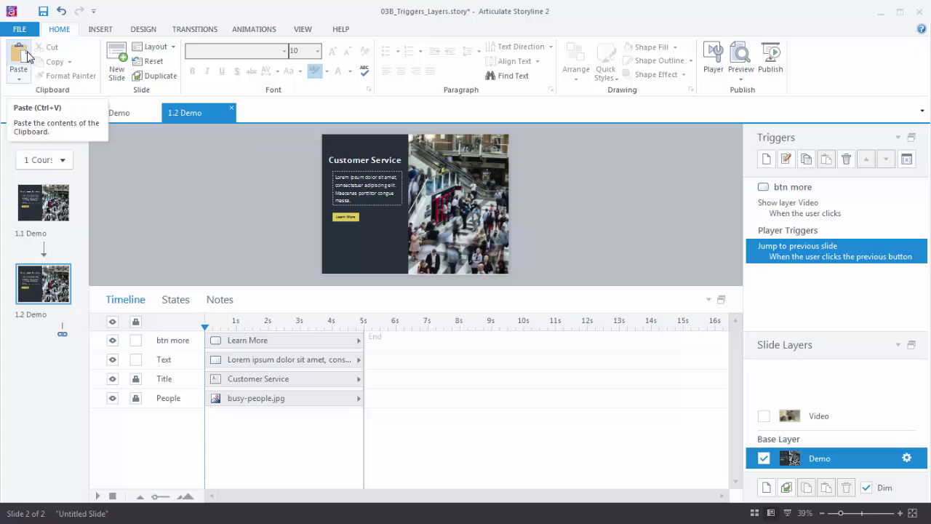
Draw a small Multiply shape on the Video layer, above the video's upper-right corner, as a close button.
click(828, 422)
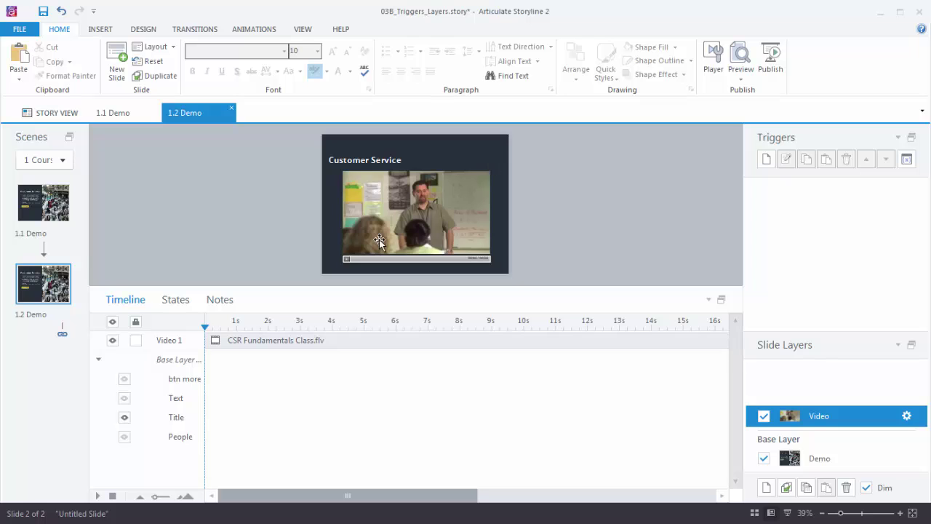
click(101, 32)
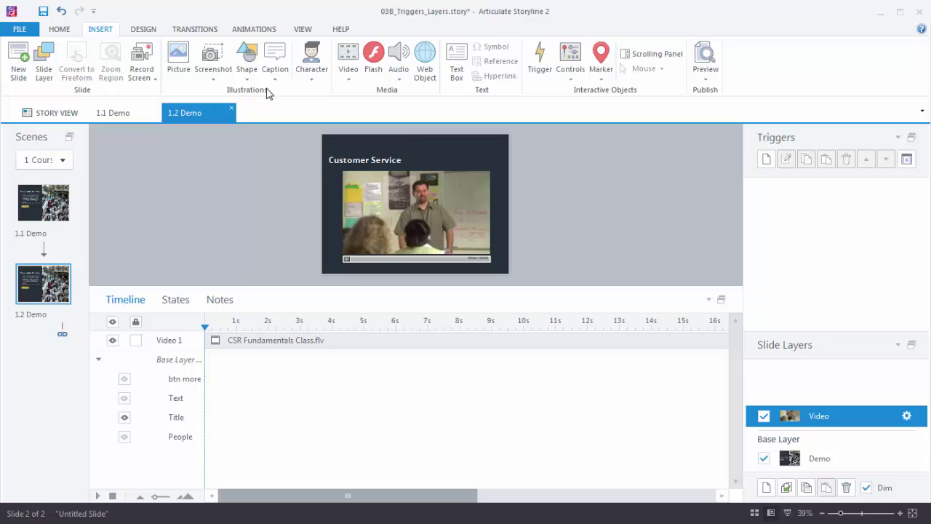
click(247, 62)
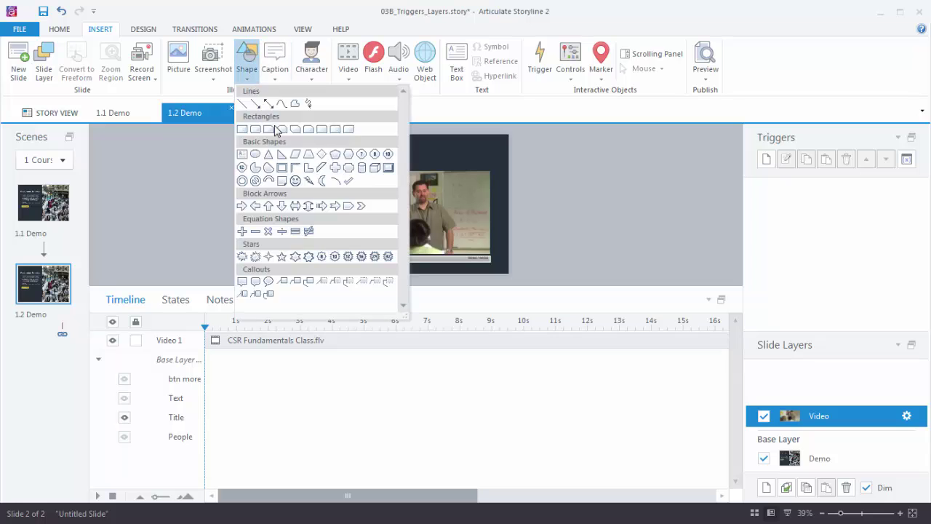
click(268, 231)
mouse_move(469, 160)
mouse_down()
mouse_move(495, 186)
mouse_move(491, 165)
mouse_up()
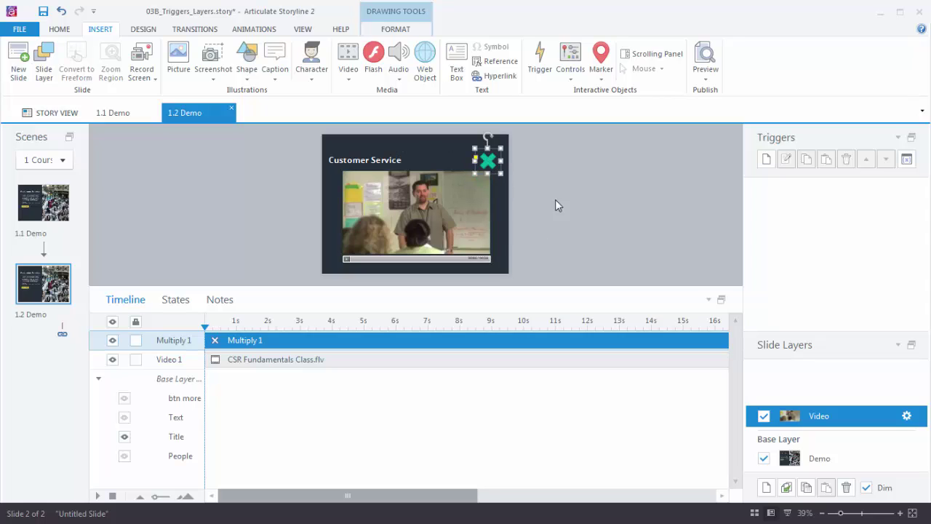
Rename the Multiply shape as btn layer in the Video layer's timeline.
double_click(187, 340)
text(btn layer)
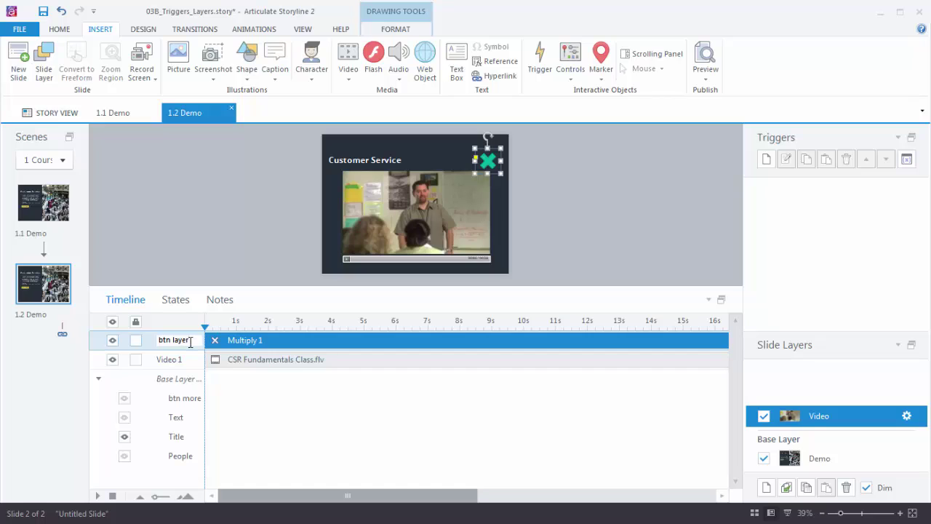
click(218, 274)
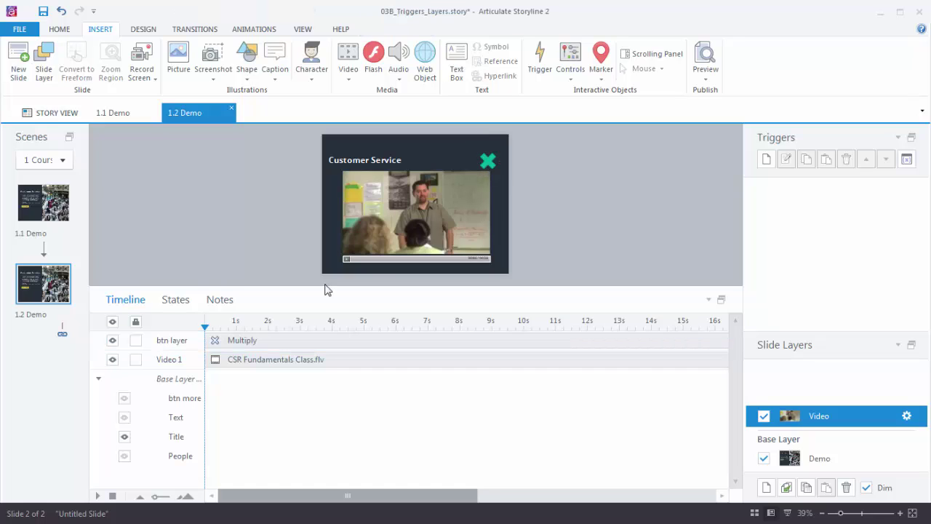
Add a trigger to the X shape with the action Hide layer, This Layer, when the user clicks btn layer.
click(491, 162)
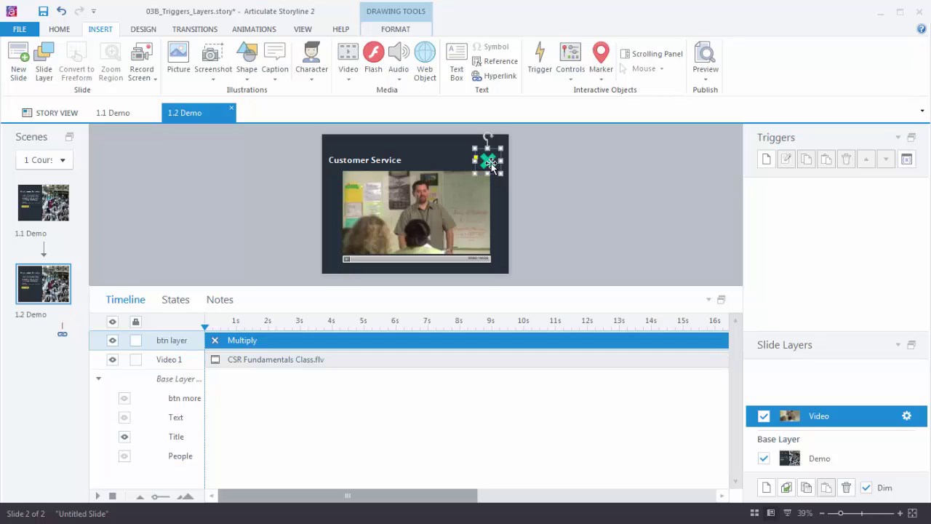
click(766, 160)
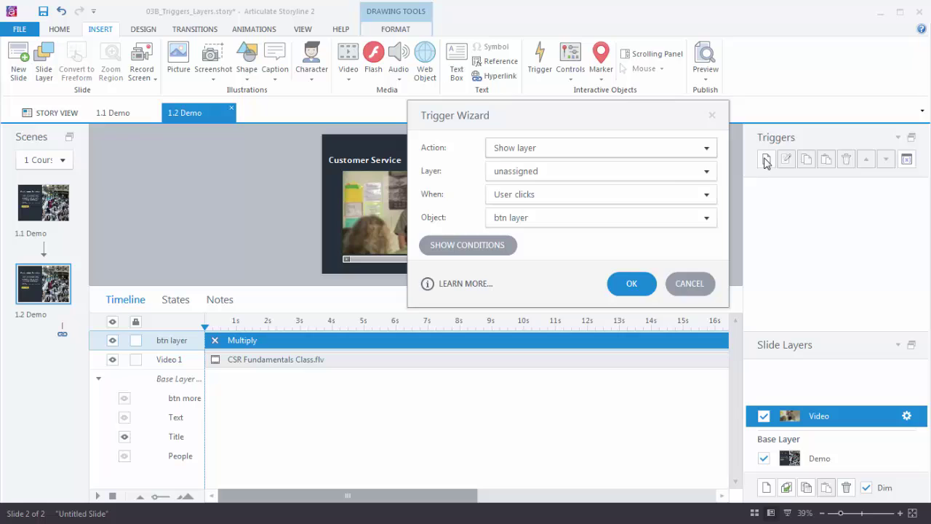
click(532, 150)
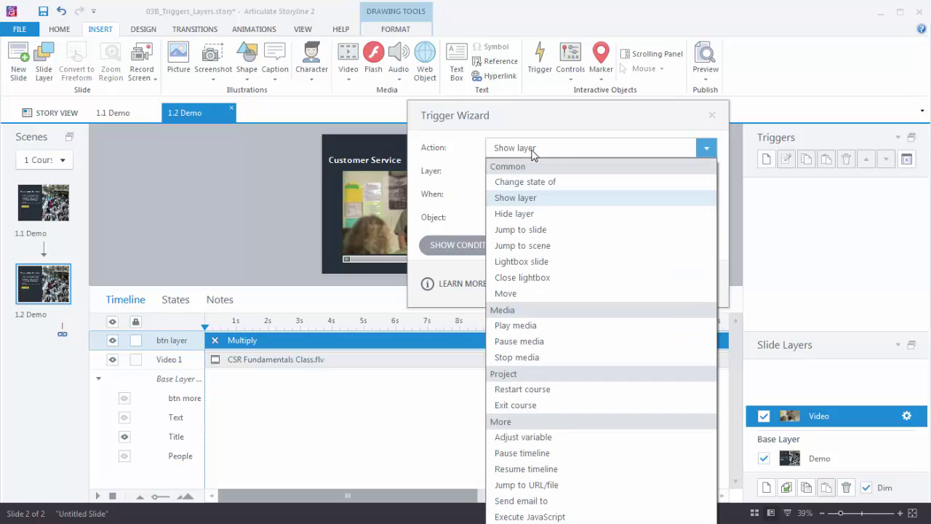
click(527, 214)
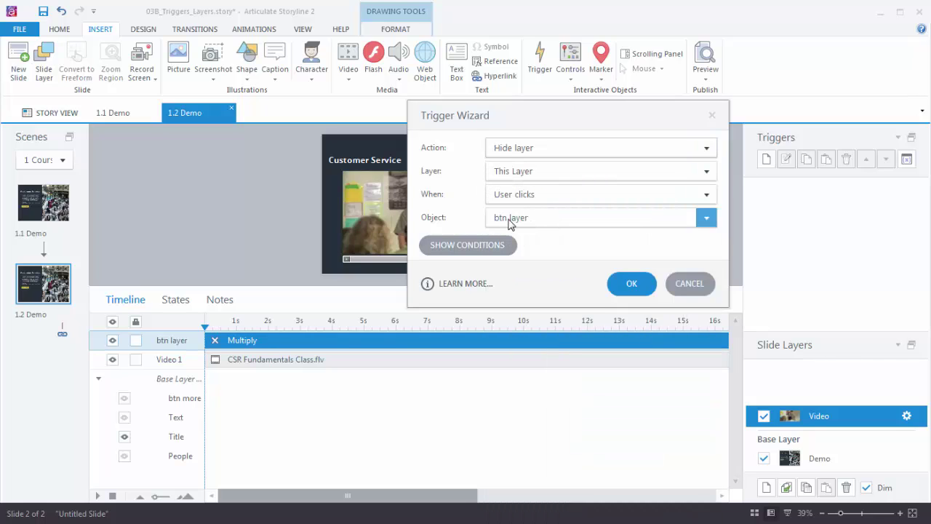
click(634, 288)
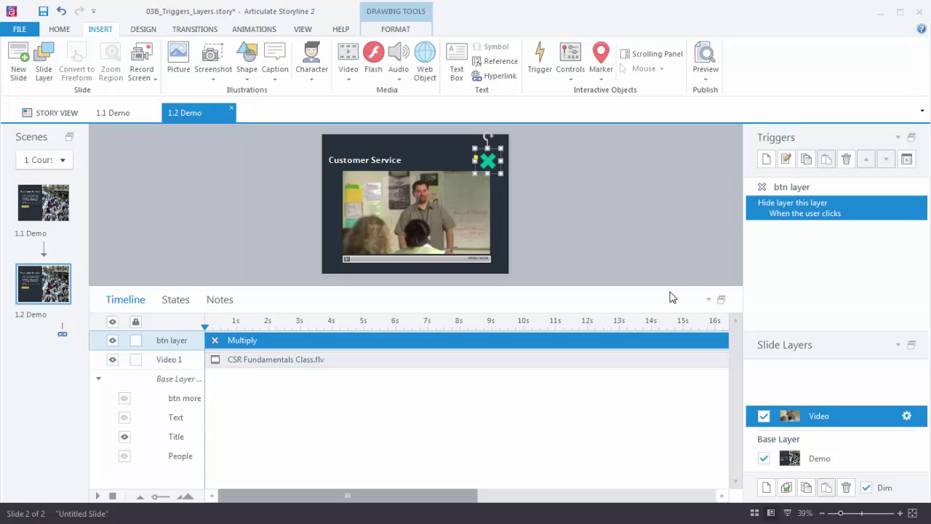
Copy the Learn More button's formatting from the base layer to the Video layer's X shape with Format Painter.
click(817, 463)
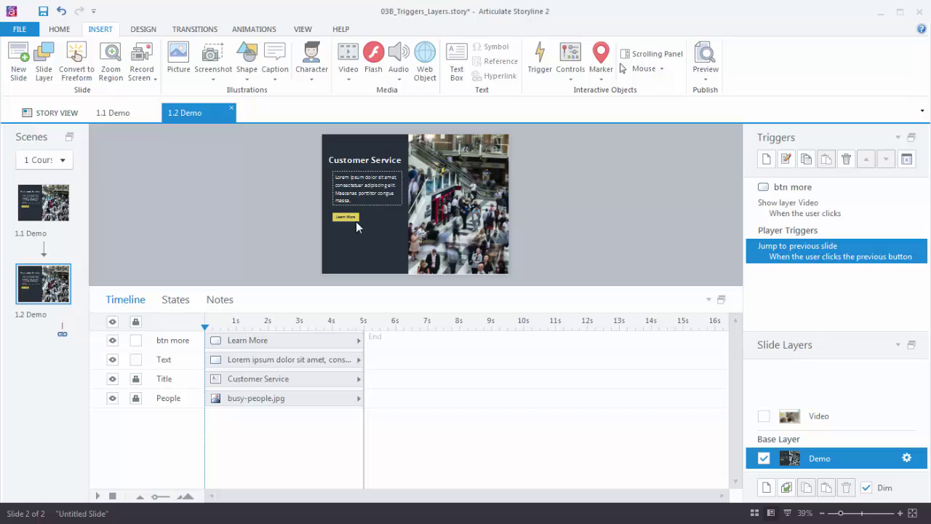
click(355, 222)
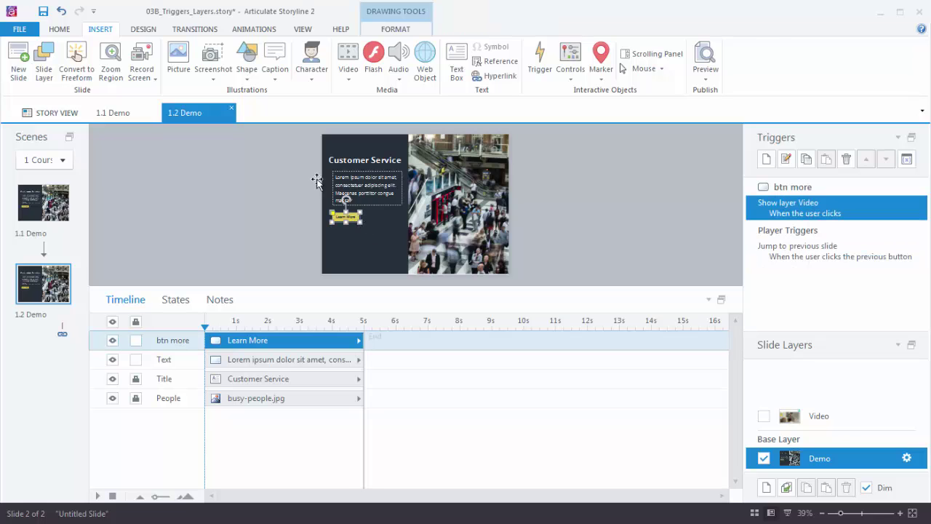
click(60, 29)
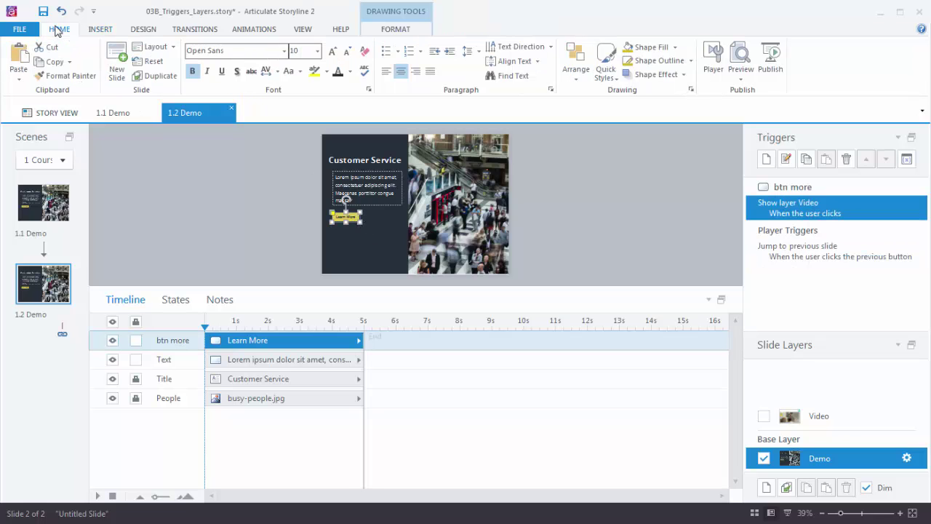
click(69, 75)
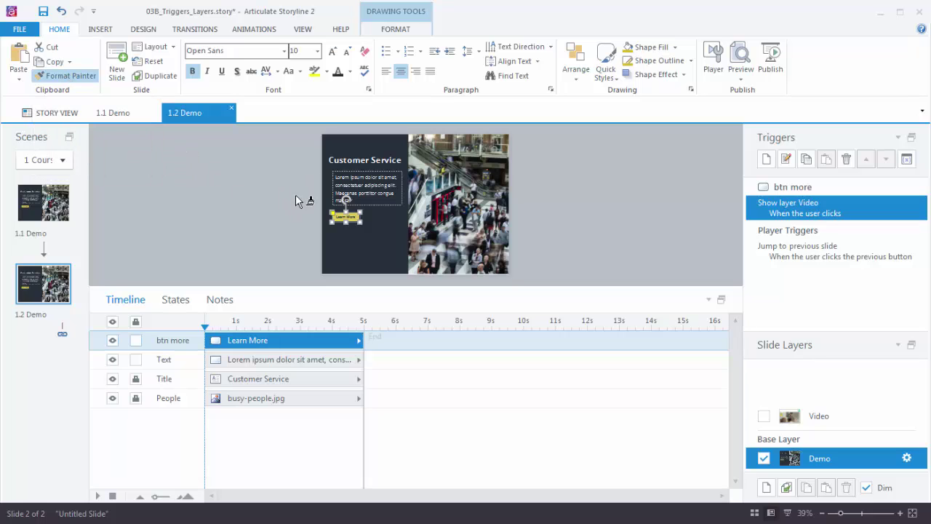
click(844, 420)
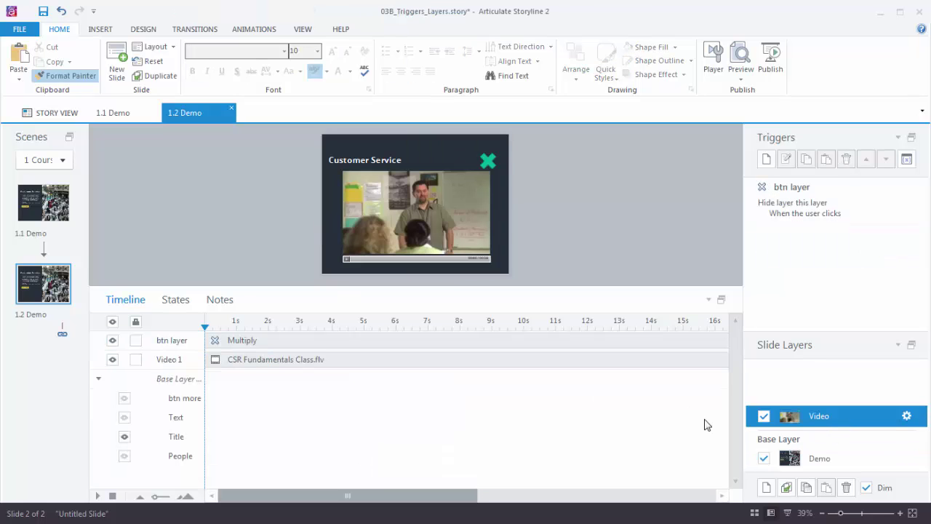
click(487, 161)
click(584, 201)
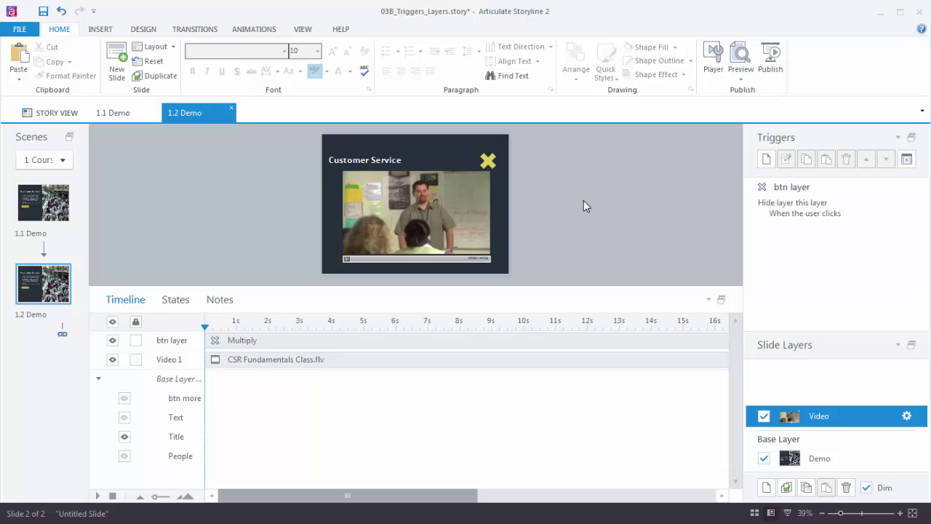
Examine the states of the X shape on the Video layer, then deselect the shape.
click(489, 161)
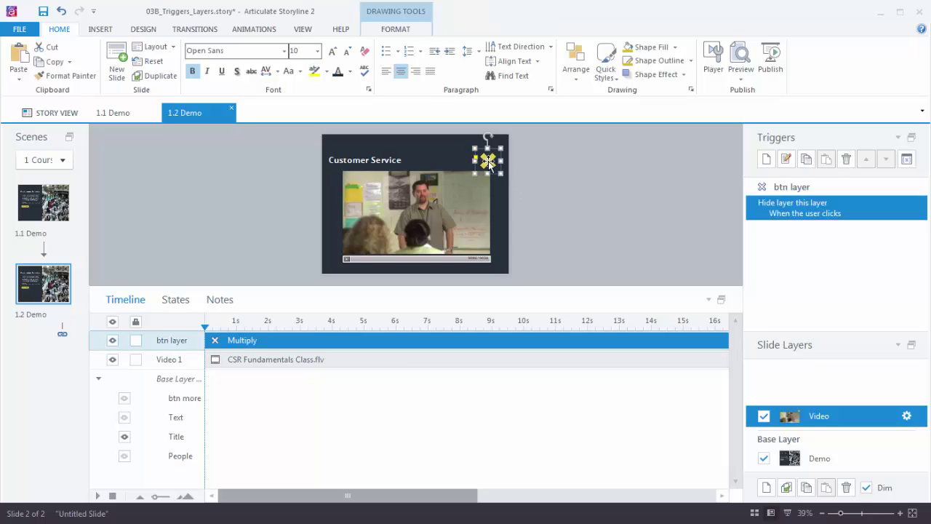
click(175, 300)
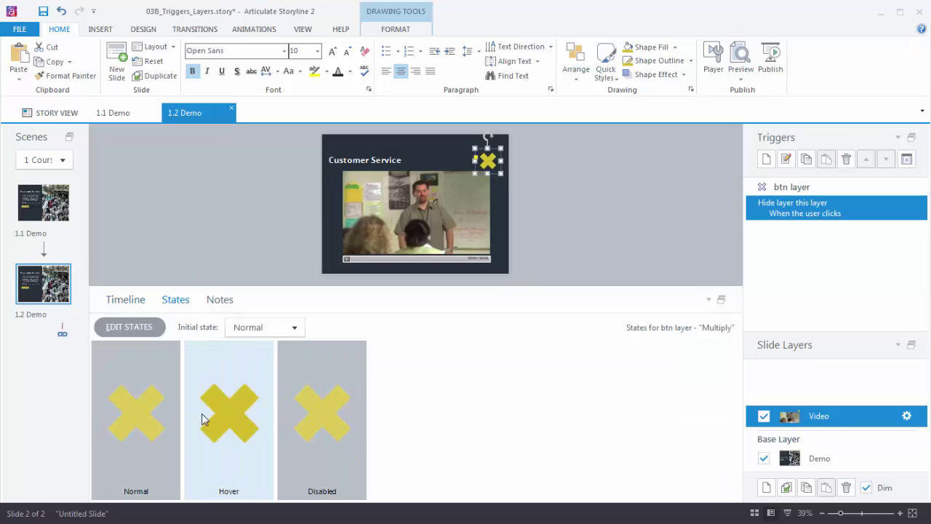
click(565, 251)
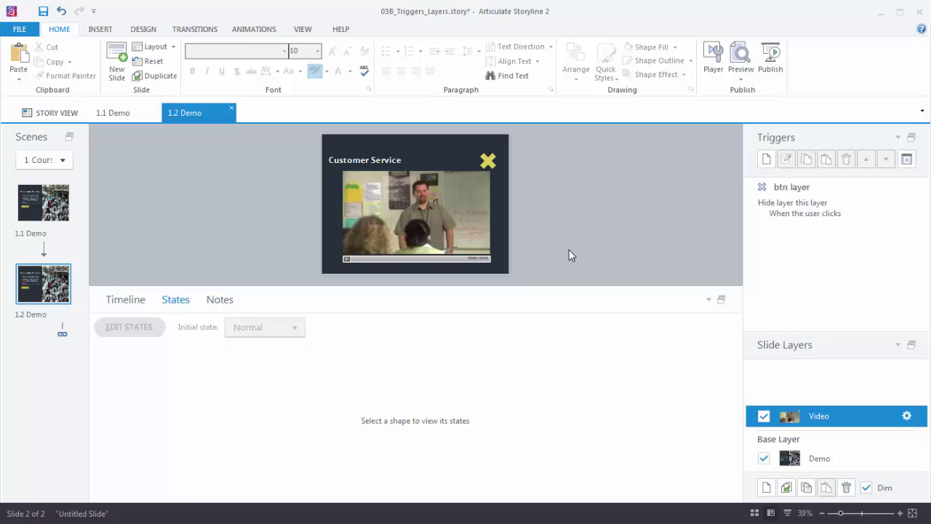
Preview this slide, play the video, and test opening the layer with Learn More and closing it with the X repeatedly.
click(742, 79)
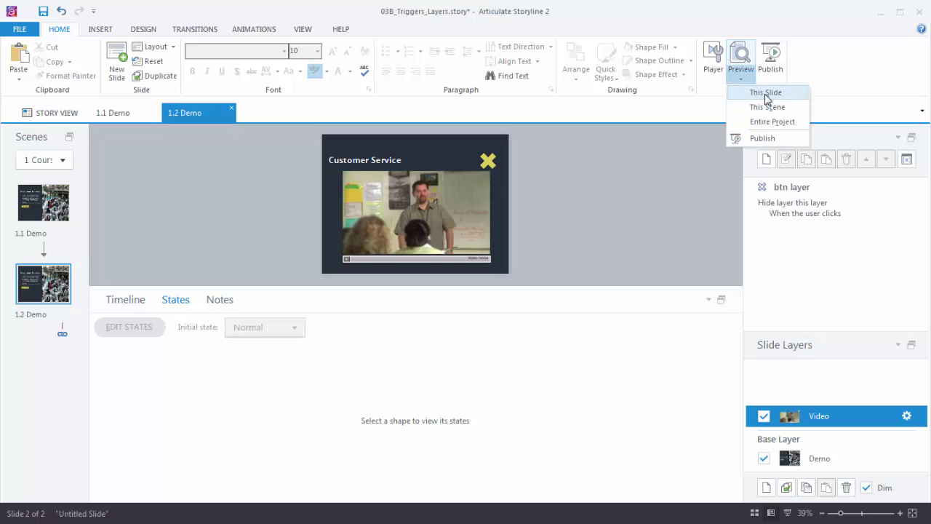
click(766, 95)
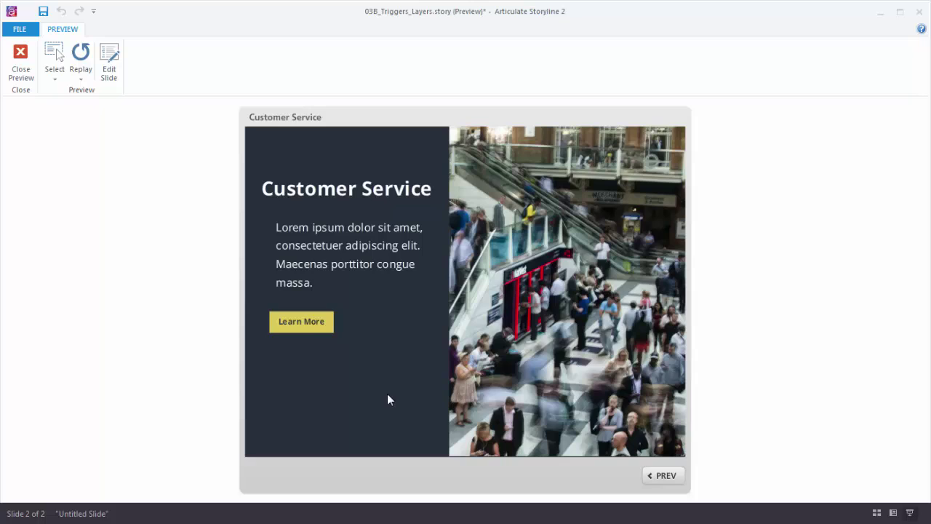
click(311, 326)
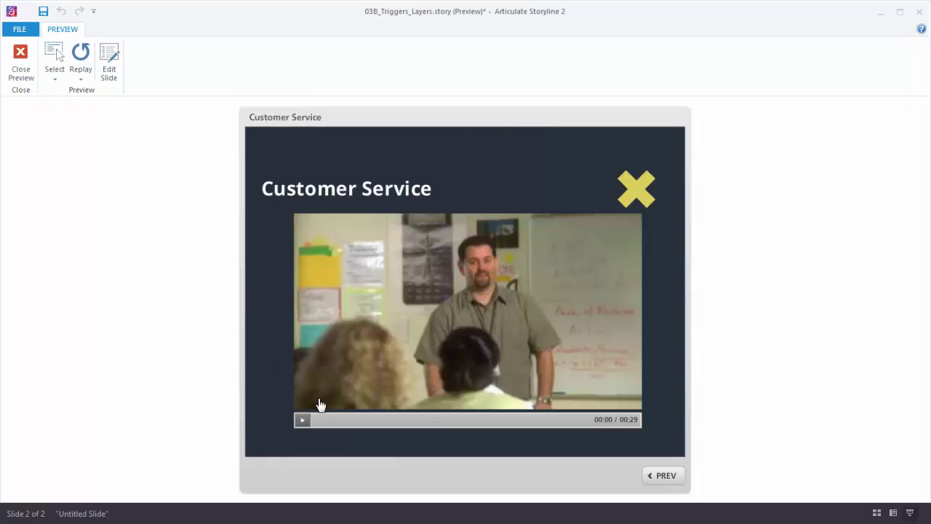
click(302, 420)
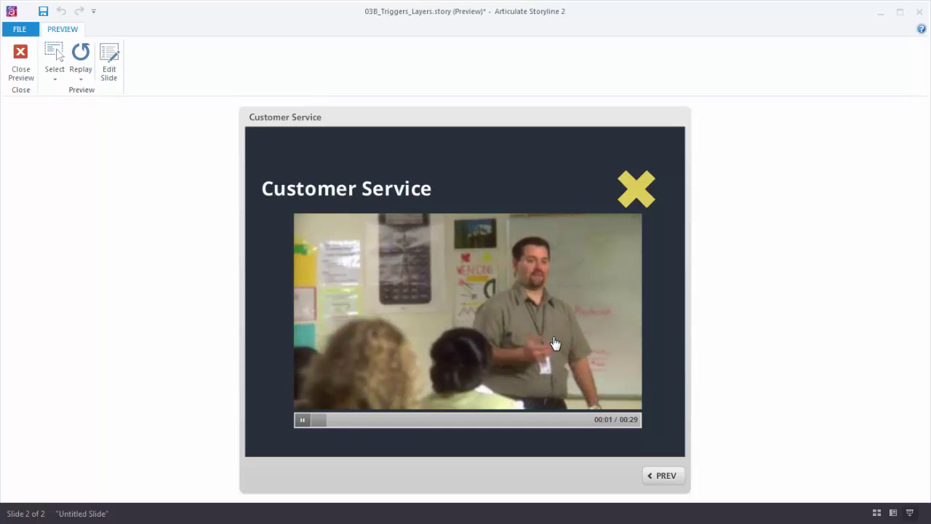
click(638, 196)
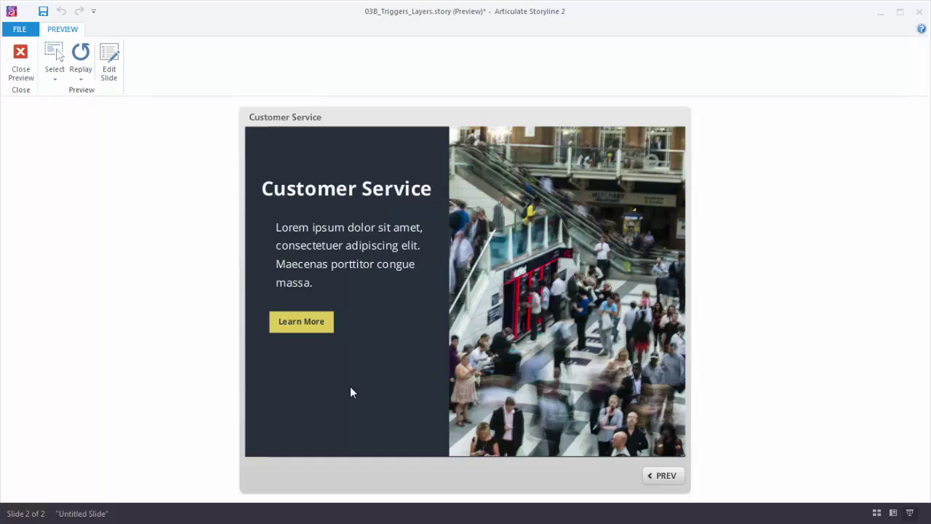
click(285, 326)
click(640, 196)
click(311, 326)
click(631, 204)
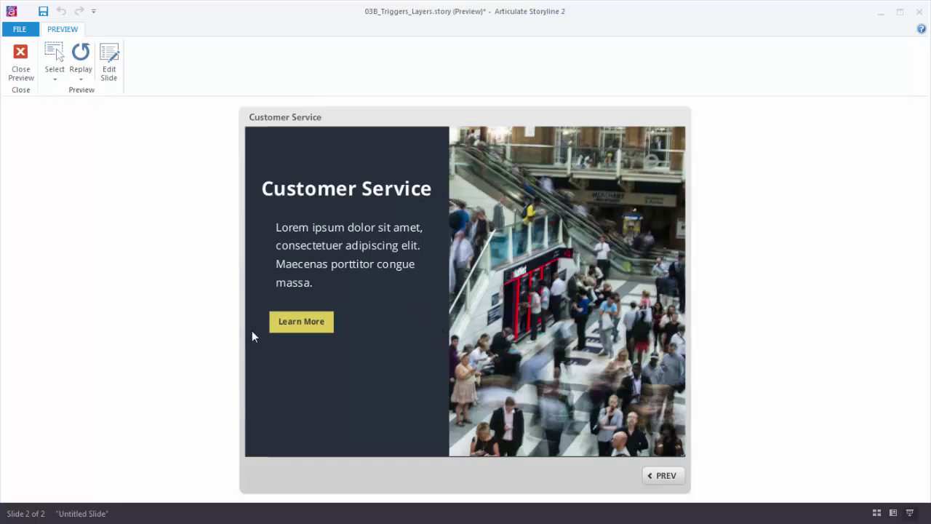